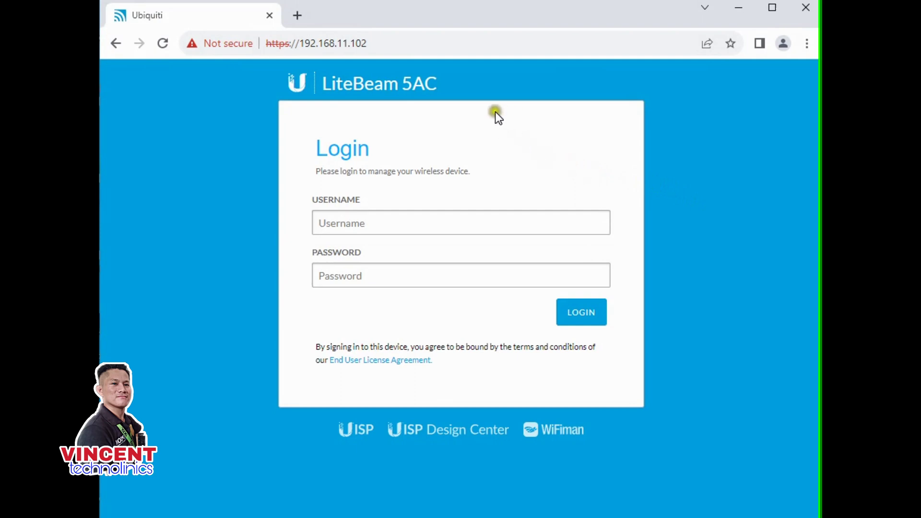
# Step: Log in to the LiteBeam 5AC with the saved username and the device password
pyautogui.click(385, 44)
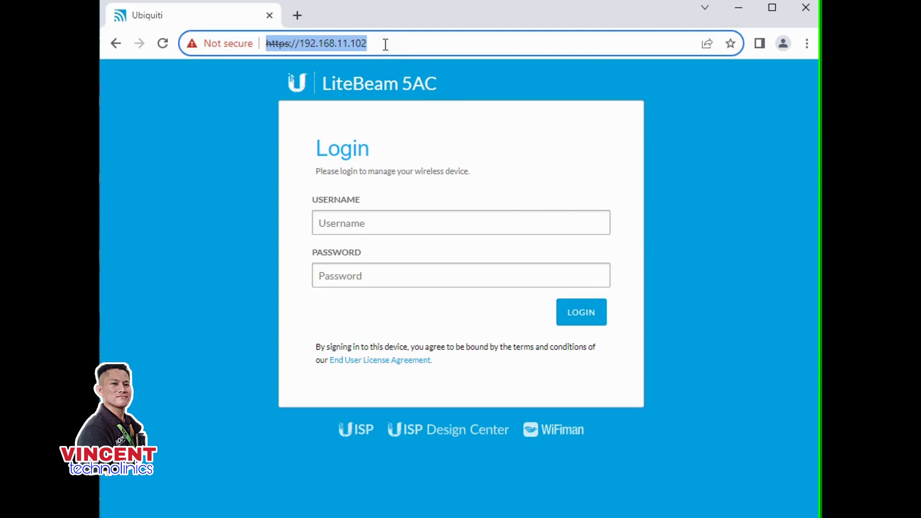
pyautogui.click(386, 44)
pyautogui.click(385, 44)
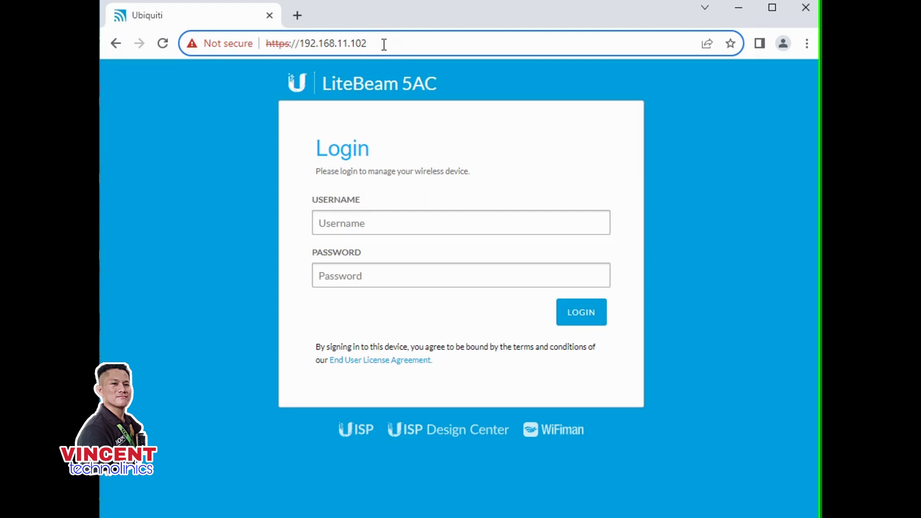
pyautogui.click(336, 220)
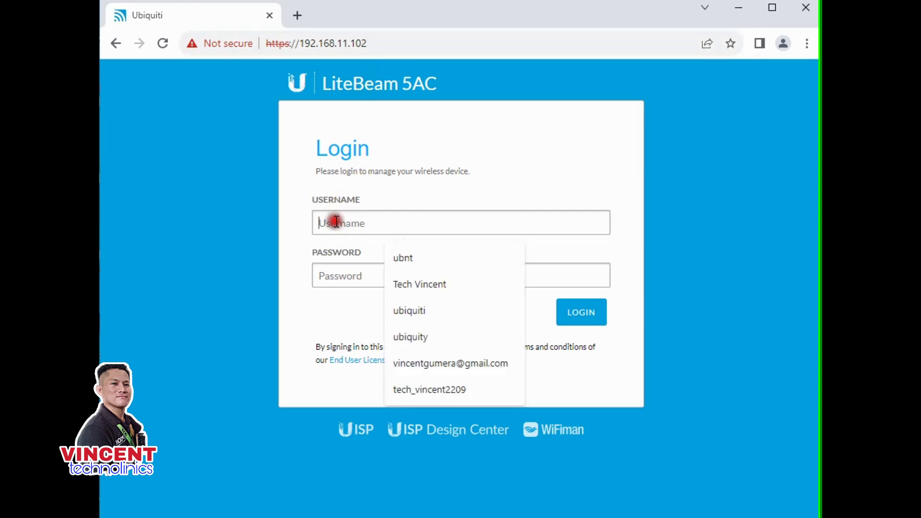
pyautogui.click(389, 251)
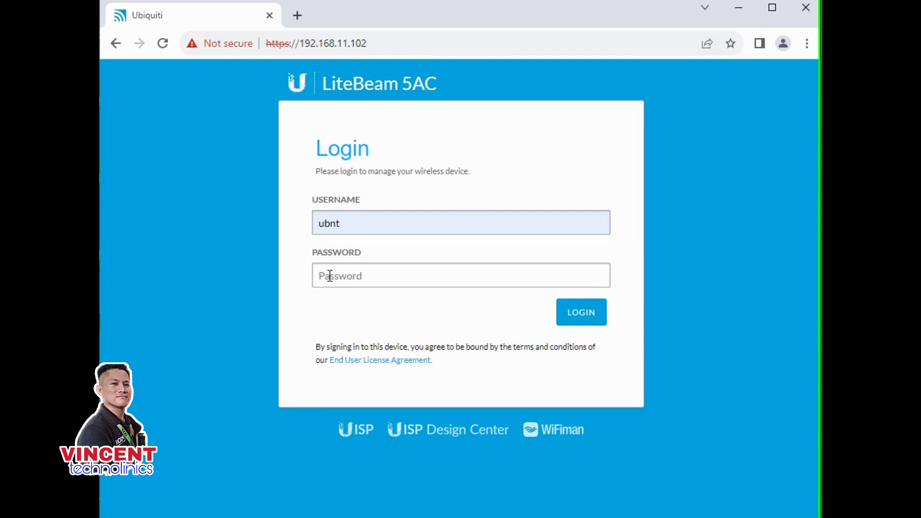
pyautogui.click(330, 277)
pyautogui.press('Return')
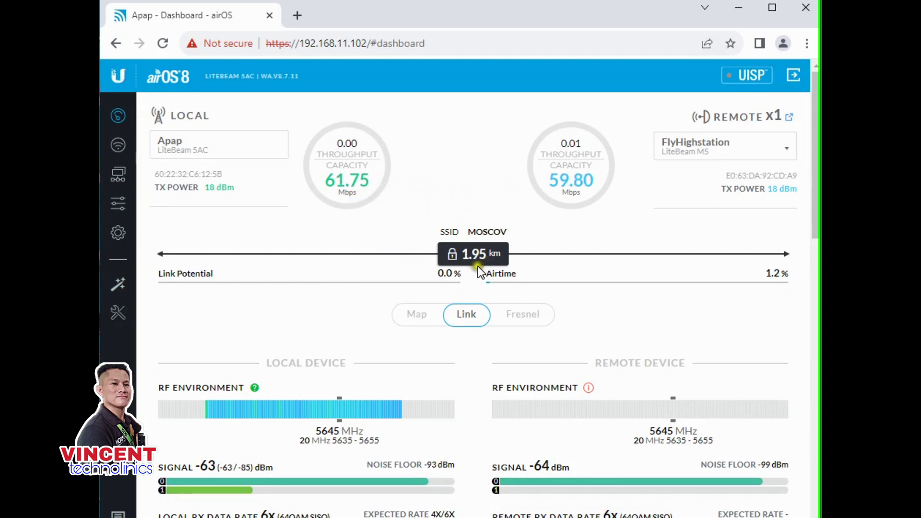
# Step: Show the LiteBeam M5 station list, review the signal and capacity charts, then go to Wireless
pyautogui.click(767, 150)
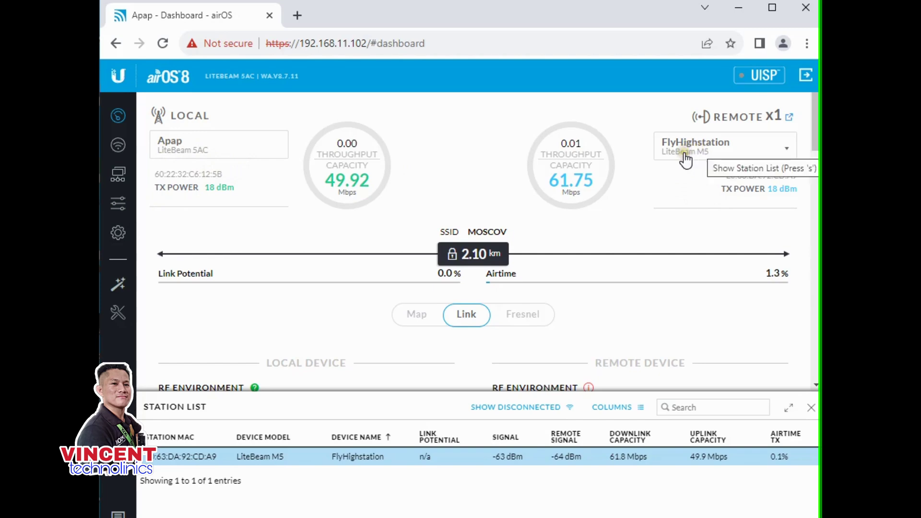
pyautogui.scroll(-3, 547, 271)
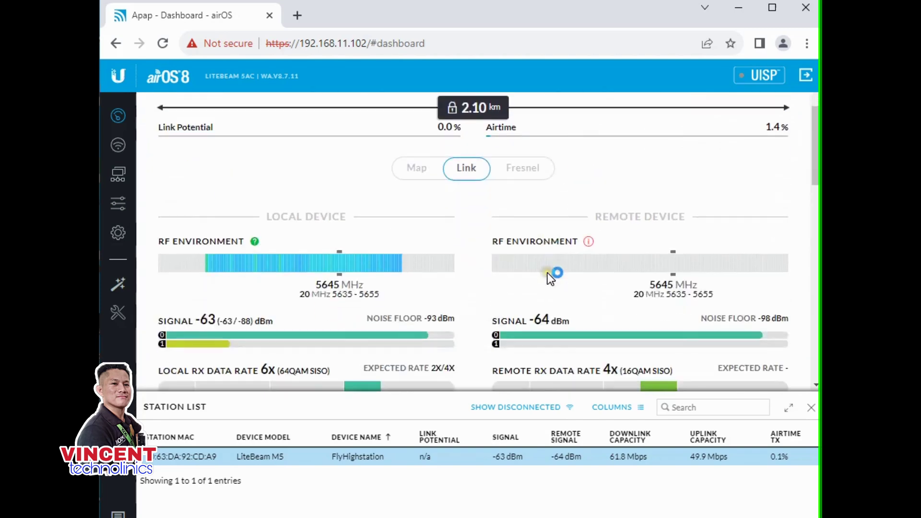
pyautogui.scroll(-3, 521, 269)
pyautogui.scroll(-2, 520, 269)
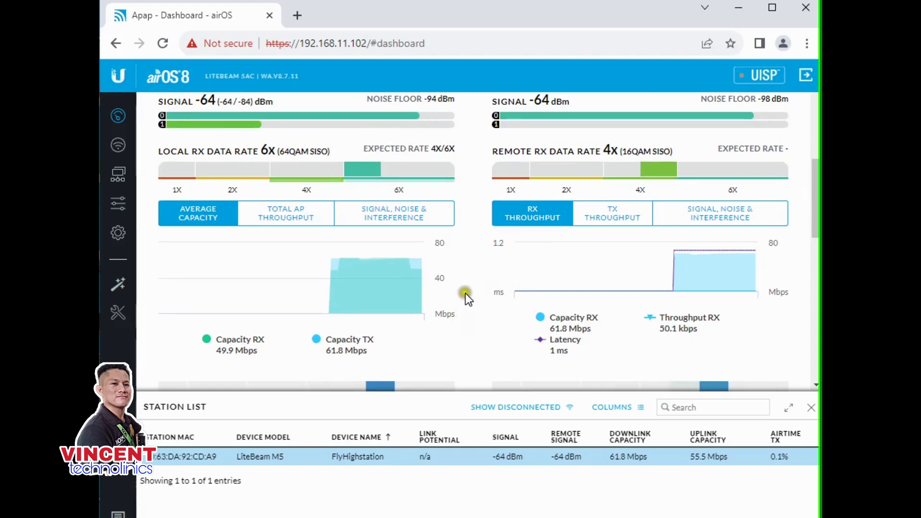
pyautogui.moveTo(701, 246)
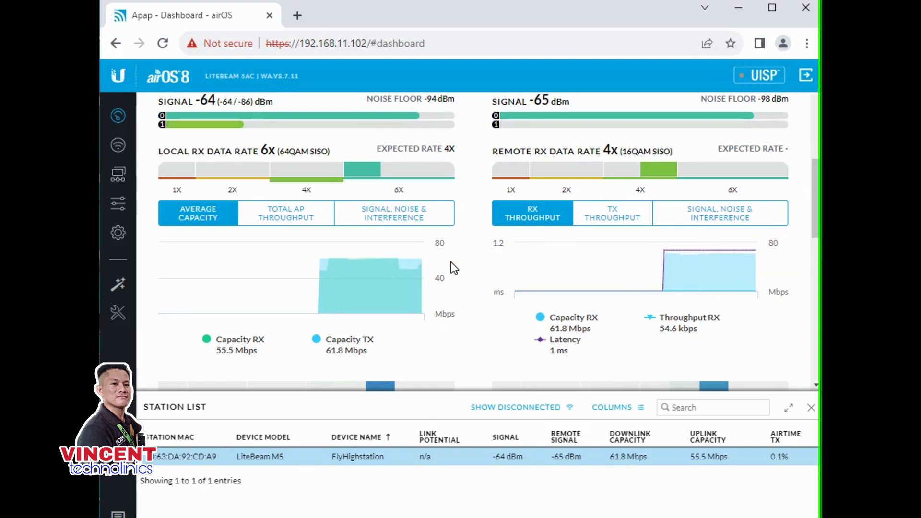
pyautogui.scroll(-1, 463, 301)
pyautogui.scroll(2, 448, 289)
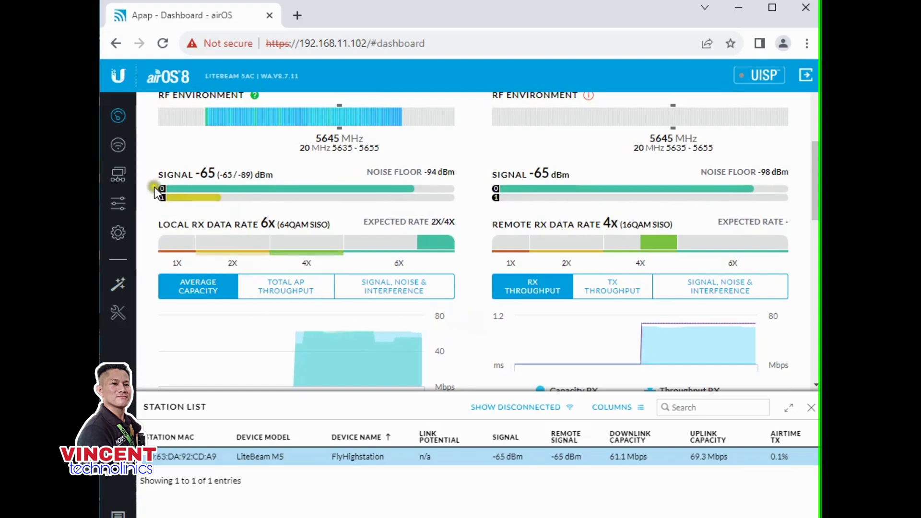
pyautogui.click(118, 151)
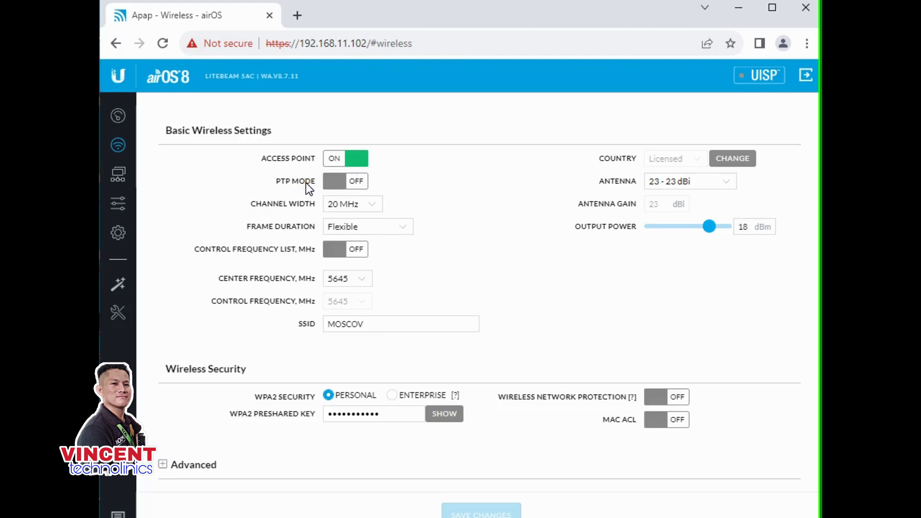
pyautogui.click(329, 182)
pyautogui.click(353, 203)
pyautogui.click(390, 233)
pyautogui.click(403, 223)
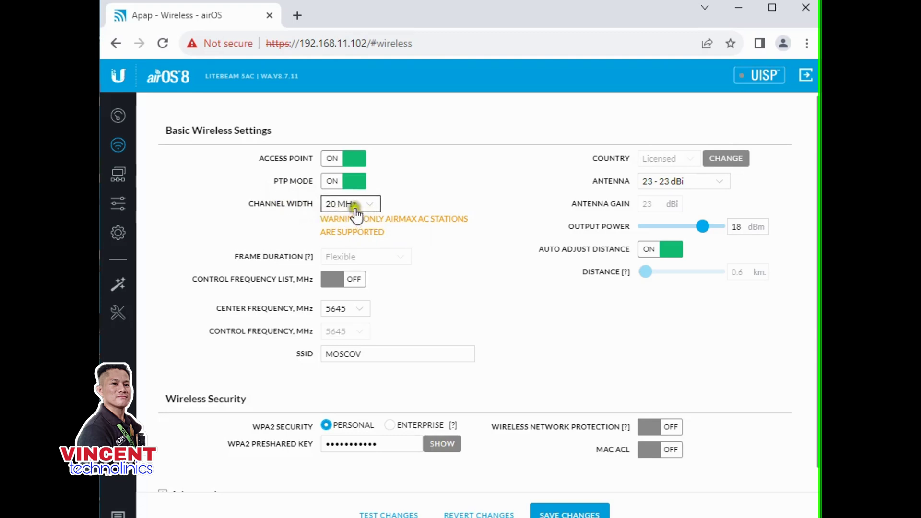
pyautogui.click(242, 164)
pyautogui.click(332, 181)
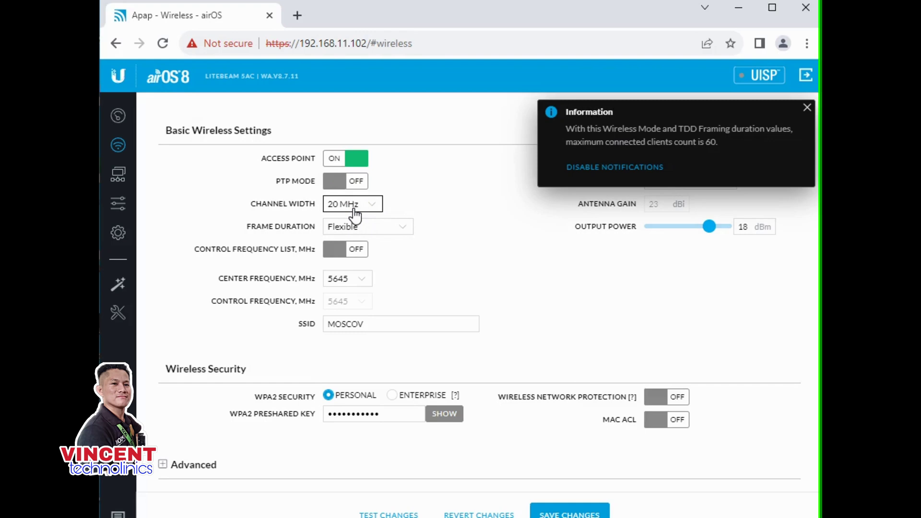
pyautogui.click(347, 228)
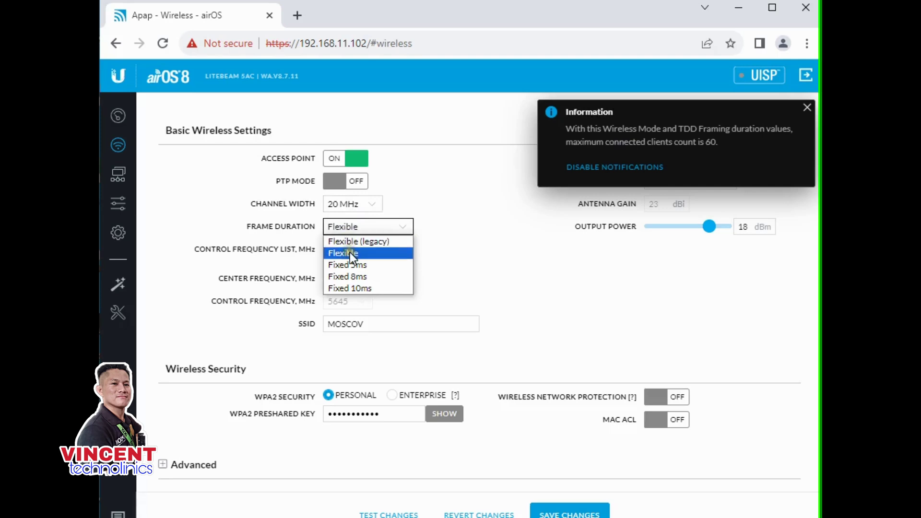
pyautogui.click(459, 254)
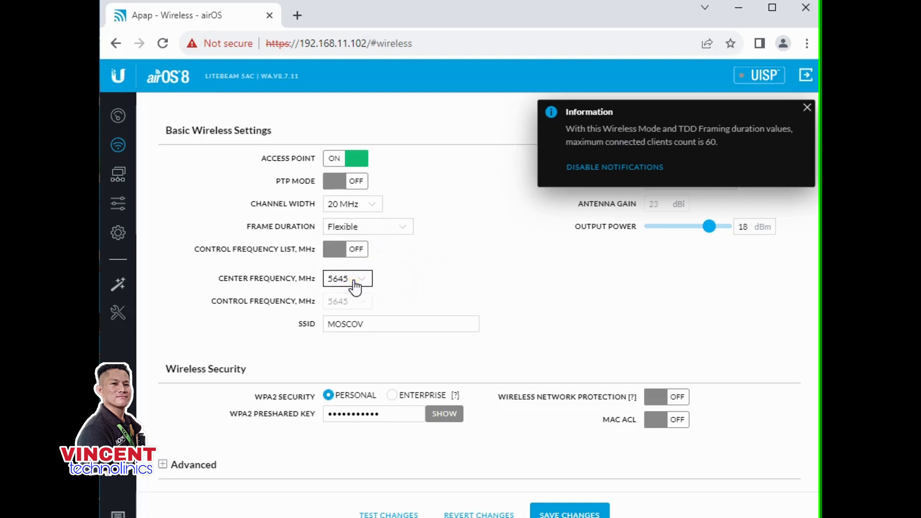
pyautogui.click(411, 285)
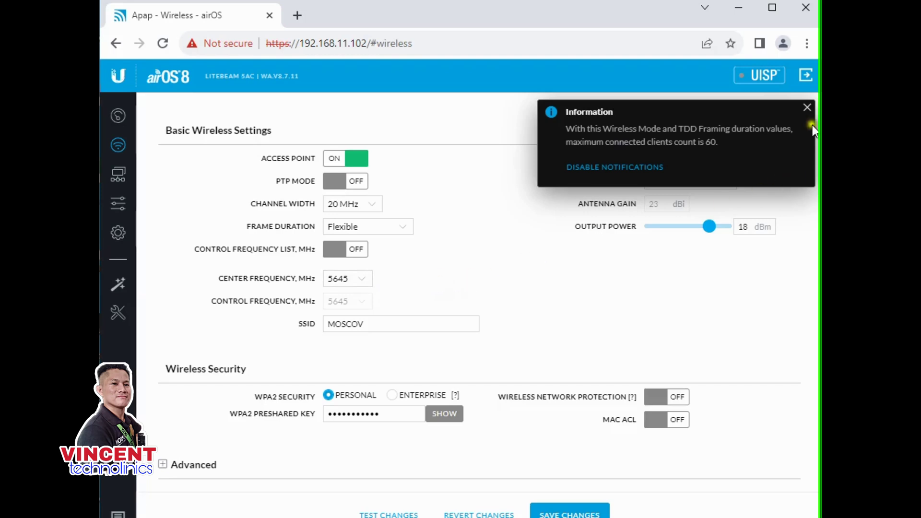
pyautogui.click(806, 110)
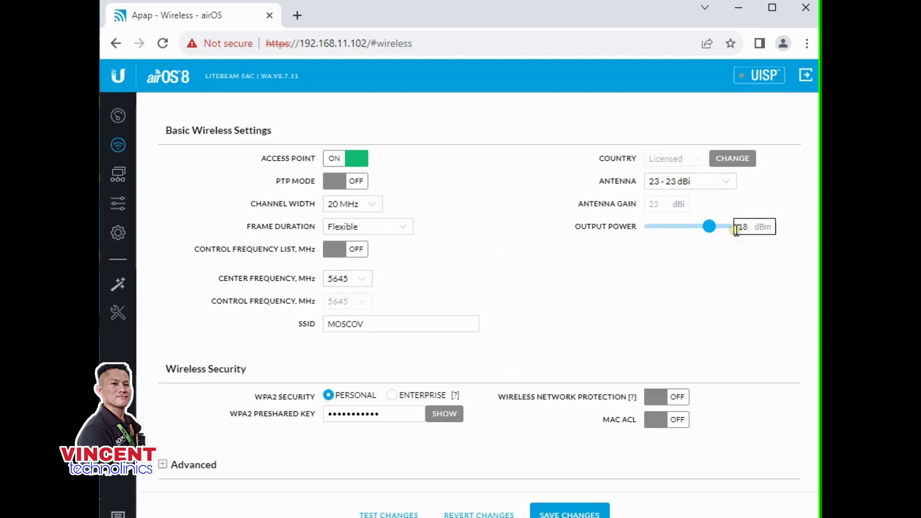
# Step: Check the Antenna choices, glance at the Dashboard and return to Wireless settings
pyautogui.click(680, 185)
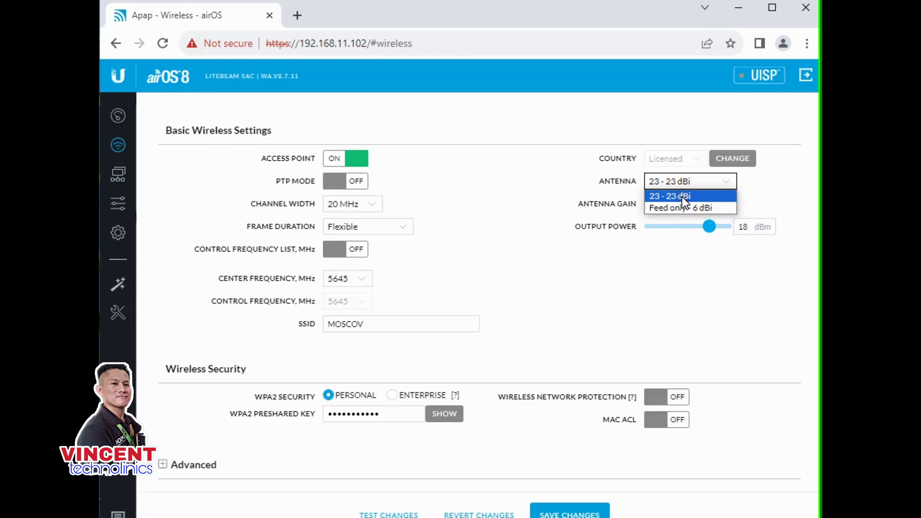
pyautogui.click(118, 115)
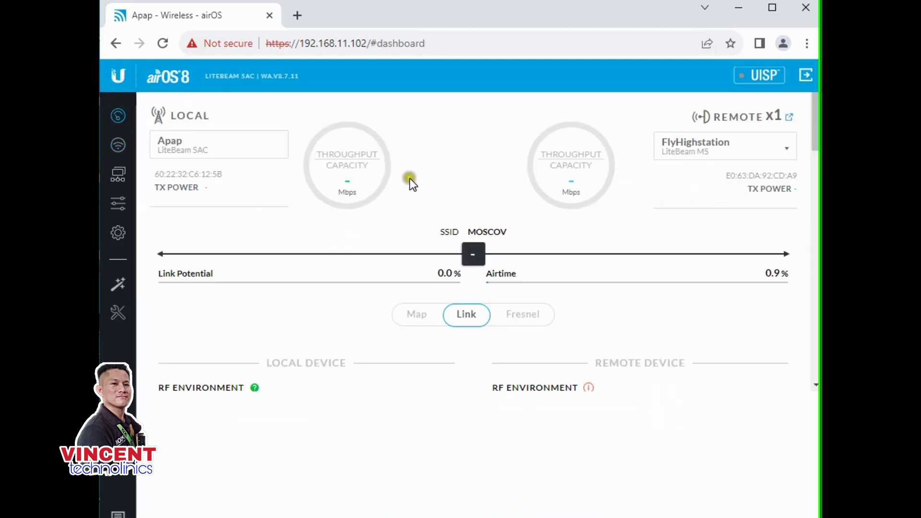
pyautogui.click(126, 147)
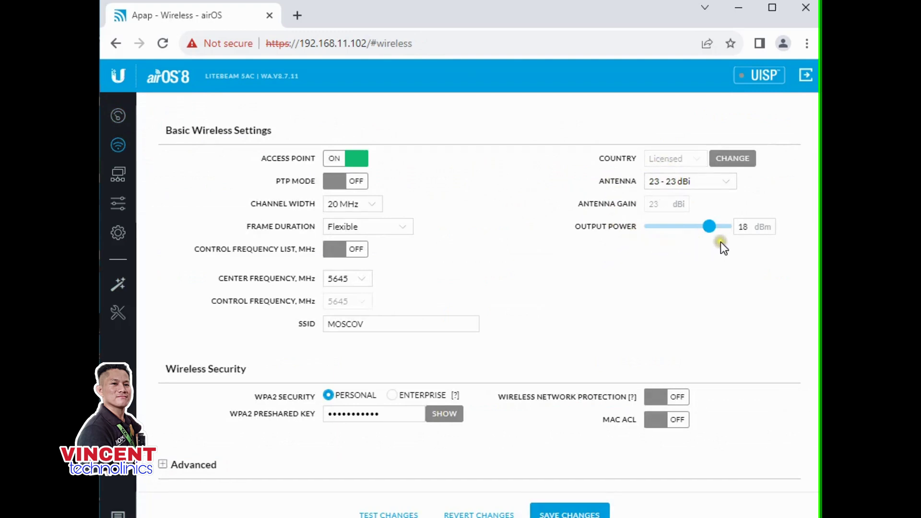
# Step: Keep output power at 18 dBm and return to the link dashboard
pyautogui.click(751, 228)
pyautogui.click(613, 235)
pyautogui.click(725, 236)
pyautogui.click(744, 229)
pyautogui.click(737, 233)
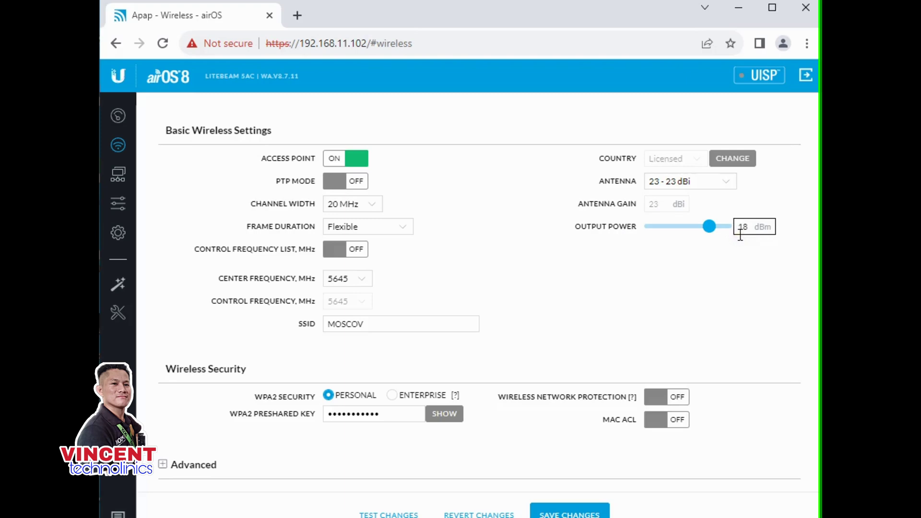
pyautogui.click(735, 234)
pyautogui.click(737, 239)
pyautogui.click(744, 231)
pyautogui.click(744, 229)
pyautogui.click(751, 229)
pyautogui.click(117, 118)
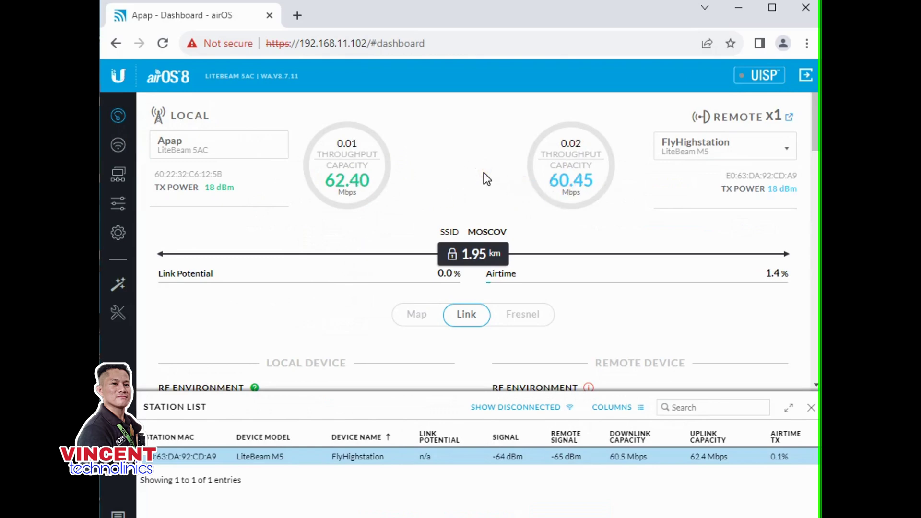
# Step: Scroll through the dashboard and reopen the Wireless settings showing 18 dBm and 23 dBi antenna
pyautogui.scroll(-5, 436, 255)
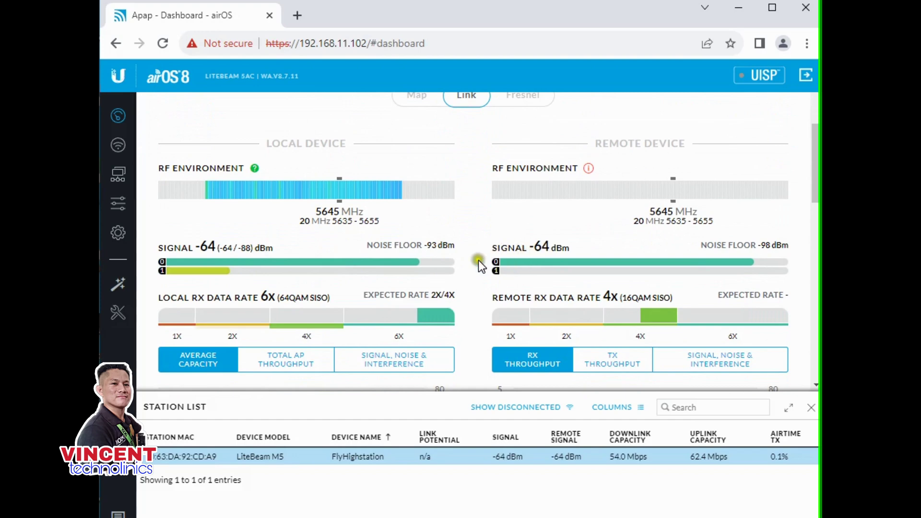
pyautogui.scroll(5, 378, 238)
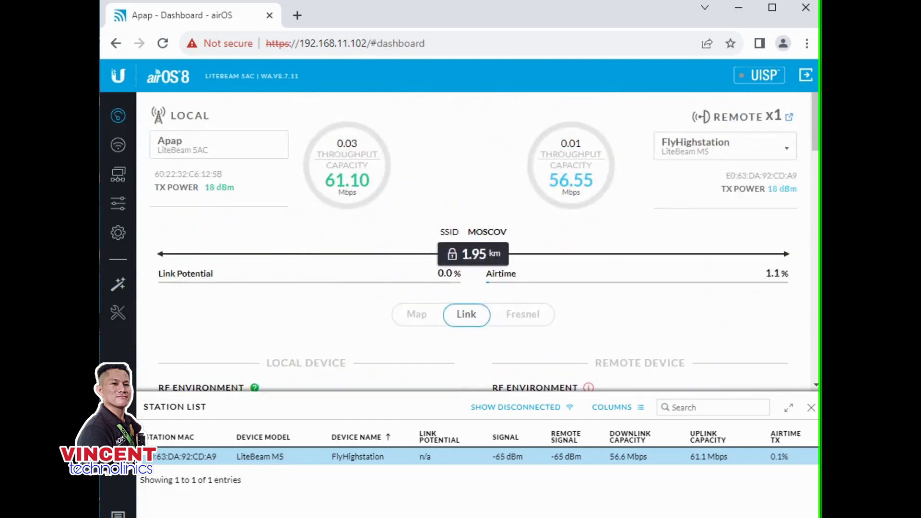
pyautogui.click(114, 144)
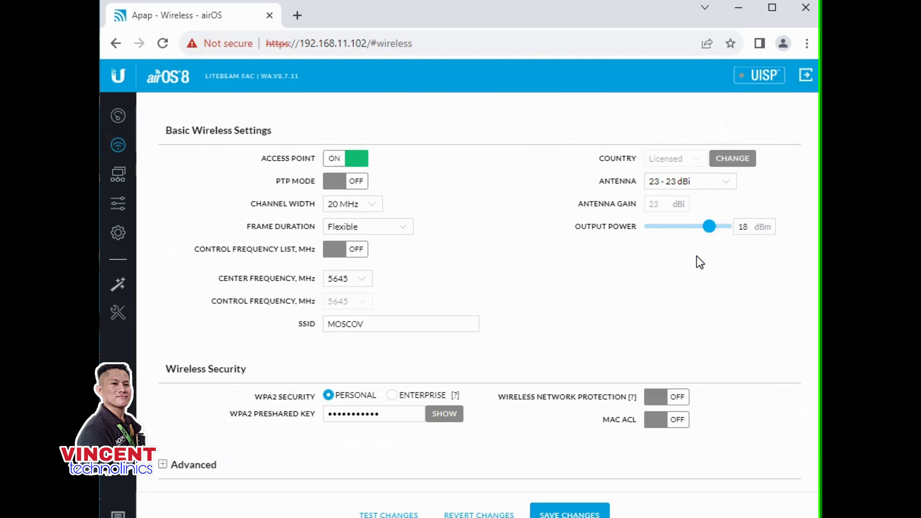
# Step: Review the Output Power setting and the WPA2 preshared key field
pyautogui.click(722, 251)
pyautogui.click(711, 223)
pyautogui.click(652, 252)
pyautogui.click(643, 233)
pyautogui.click(730, 235)
pyautogui.click(592, 326)
pyautogui.click(725, 262)
pyautogui.click(377, 412)
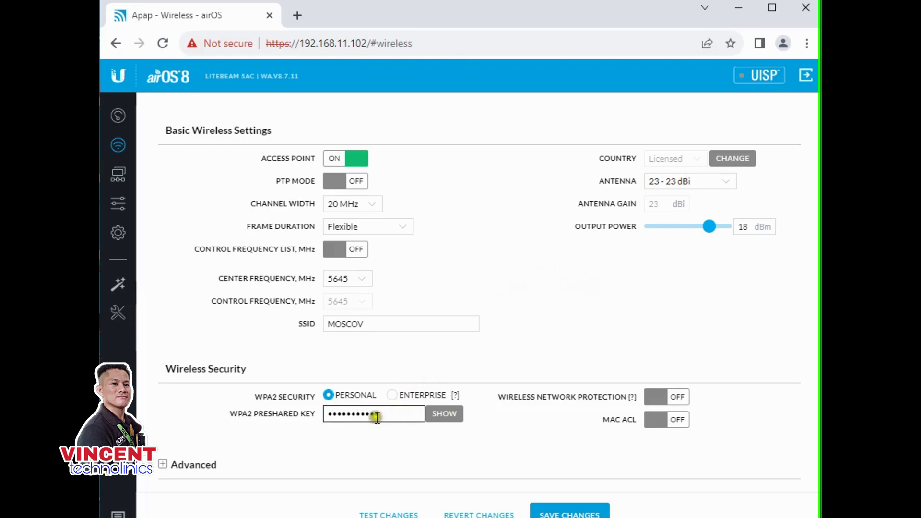
pyautogui.click(442, 408)
# Step: Expand Advanced to see AMPDU 64, AMSDU on, client isolation and ReSE off
pyautogui.click(163, 464)
pyautogui.scroll(-3, 505, 380)
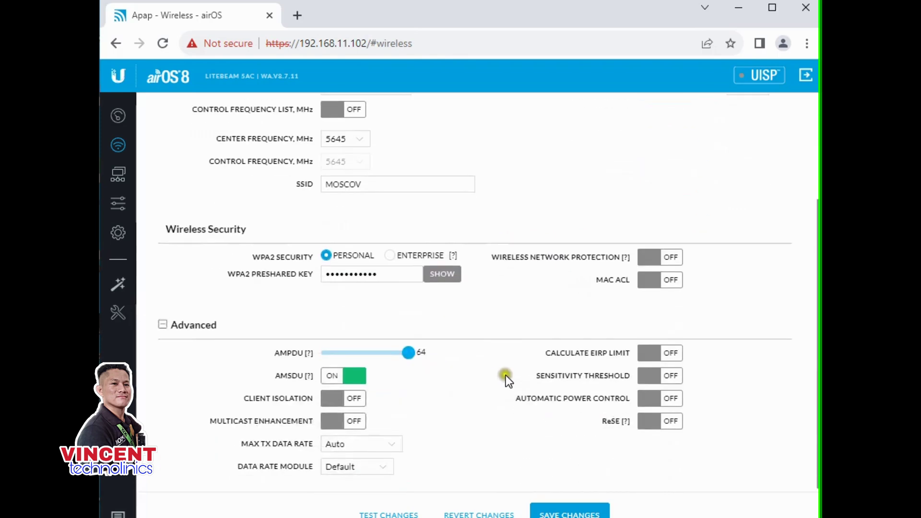
pyautogui.click(648, 359)
pyautogui.scroll(3, 425, 307)
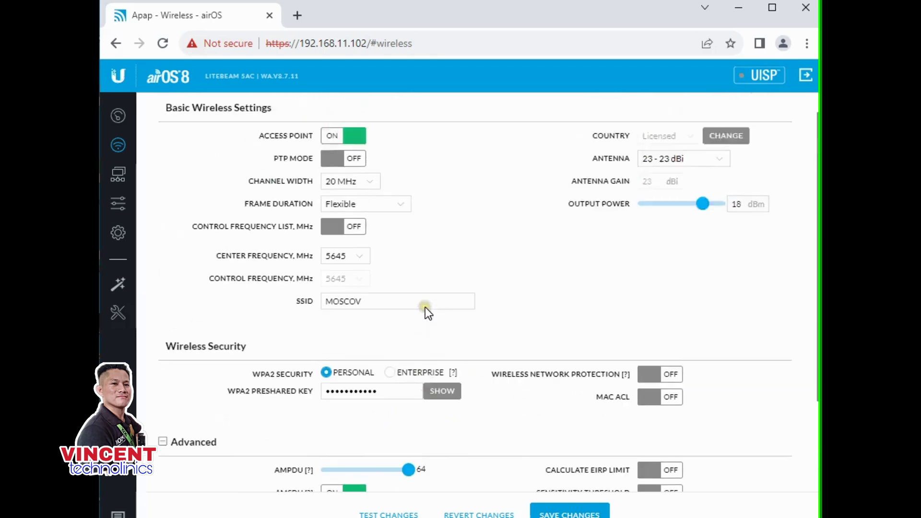
pyautogui.scroll(-3, 424, 307)
pyautogui.scroll(3, 421, 311)
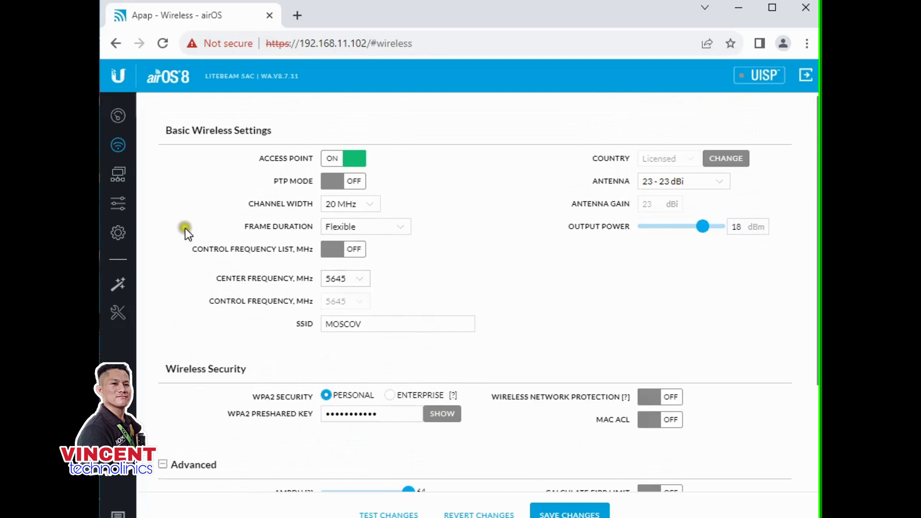
# Step: Inspect the Bridge-mode static IP 192.168.11.102 and gateway 192.168.11.1, then go to System
pyautogui.click(117, 178)
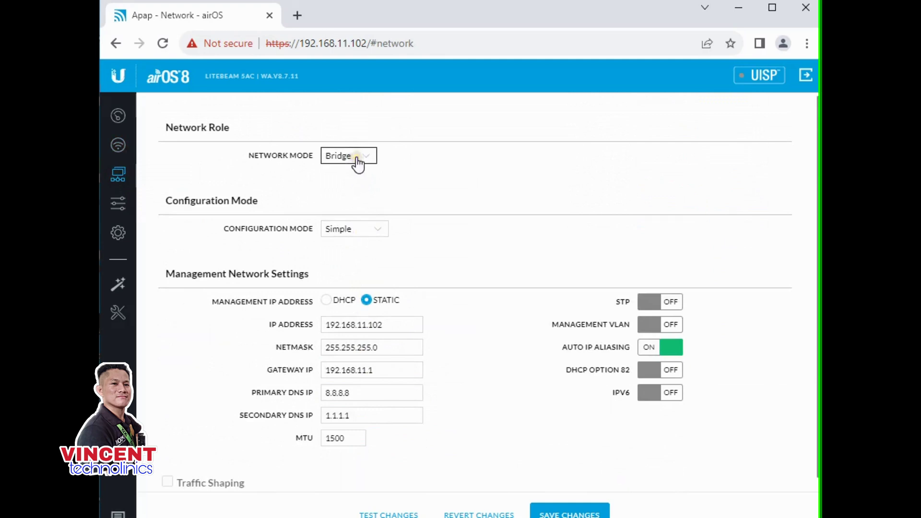
pyautogui.click(392, 326)
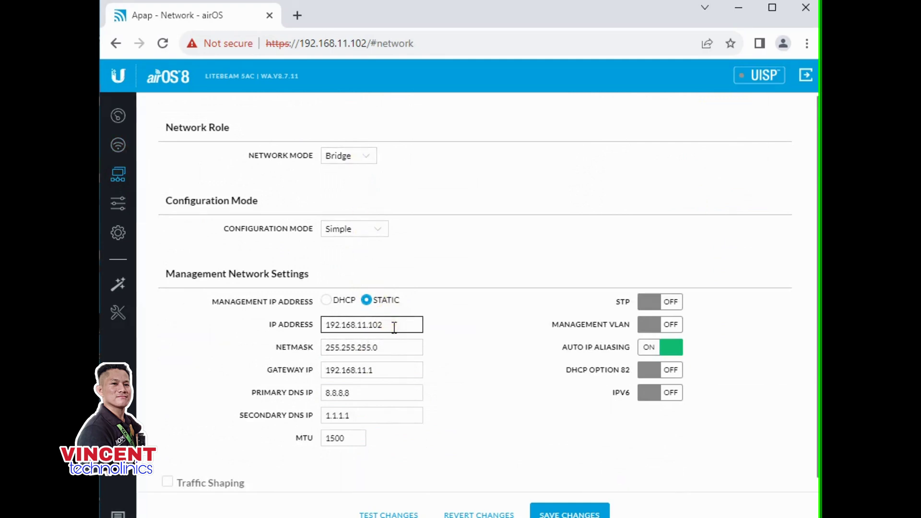
pyautogui.moveTo(384, 326); pyautogui.dragTo(357, 331)
pyautogui.click(399, 326)
pyautogui.click(369, 371)
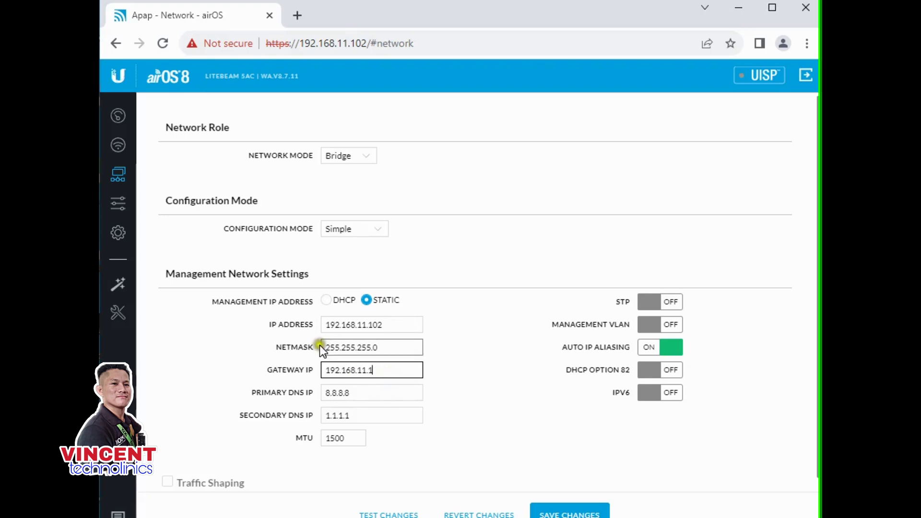
pyautogui.scroll(-1, 470, 360)
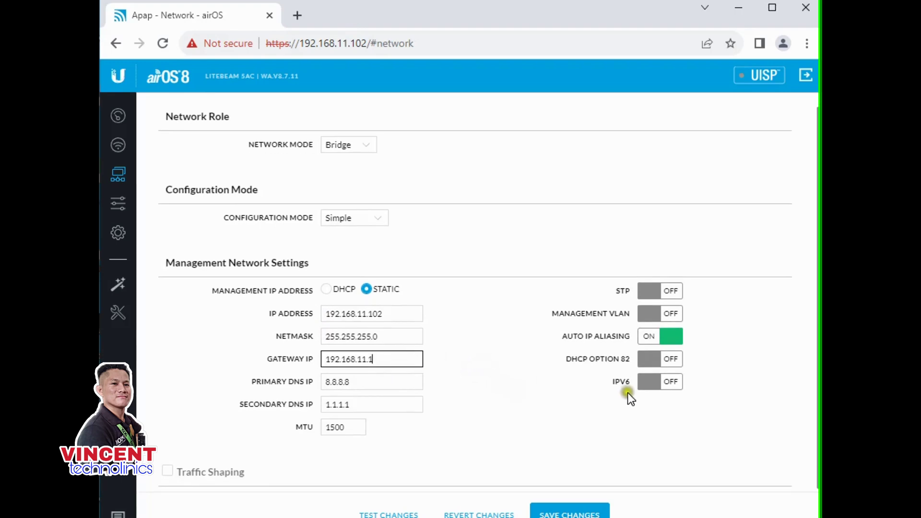
pyautogui.scroll(1, 419, 348)
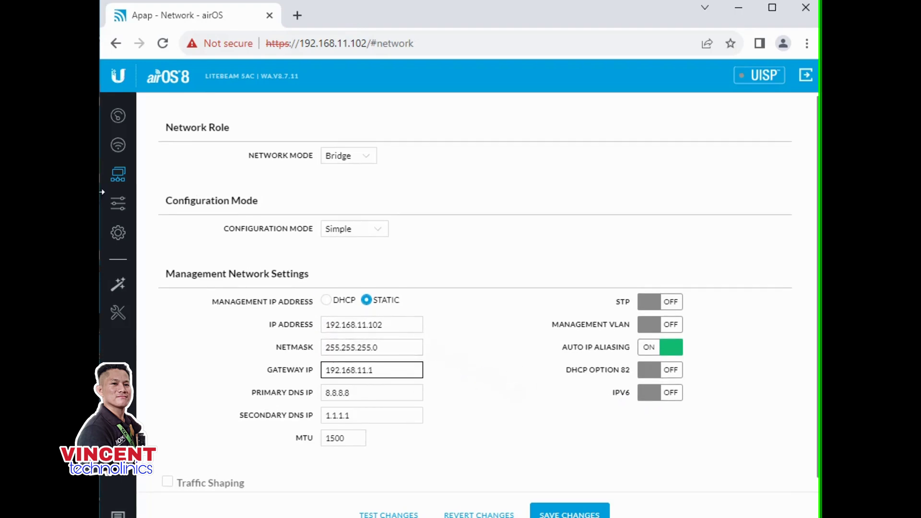
pyautogui.click(117, 232)
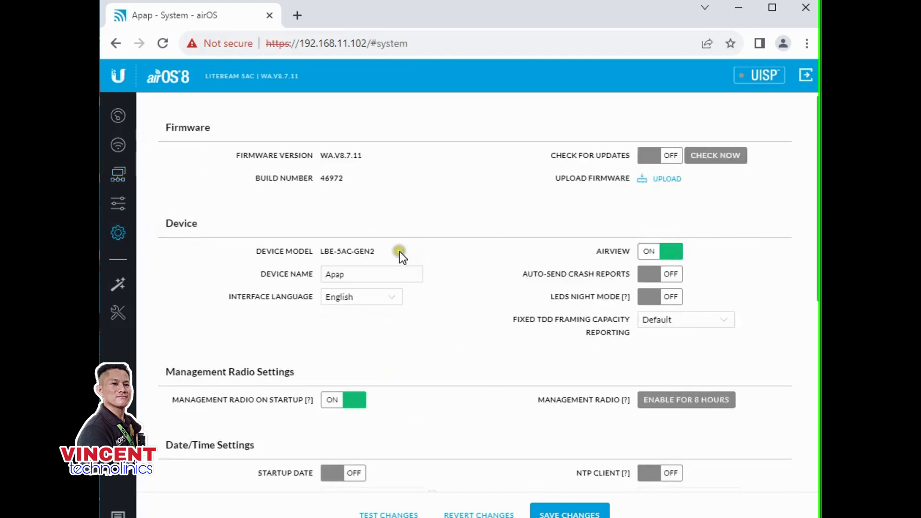
# Step: Set the time zone to (GMT+08:00) Beijing and save the changes
pyautogui.scroll(-3, 438, 311)
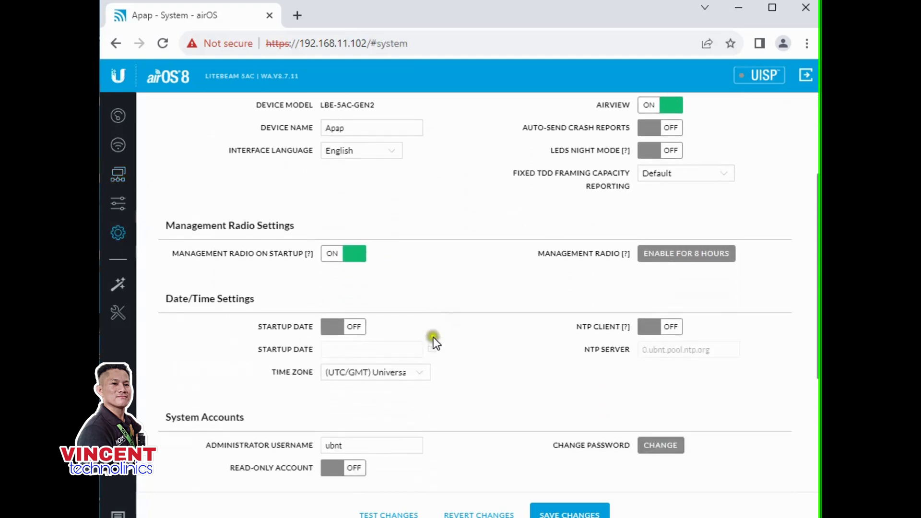
pyautogui.click(394, 374)
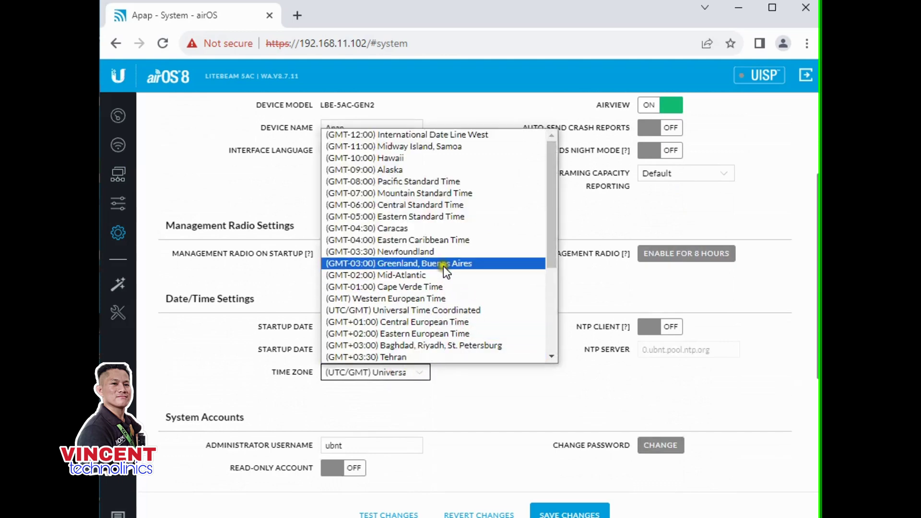
pyautogui.scroll(-3, 443, 267)
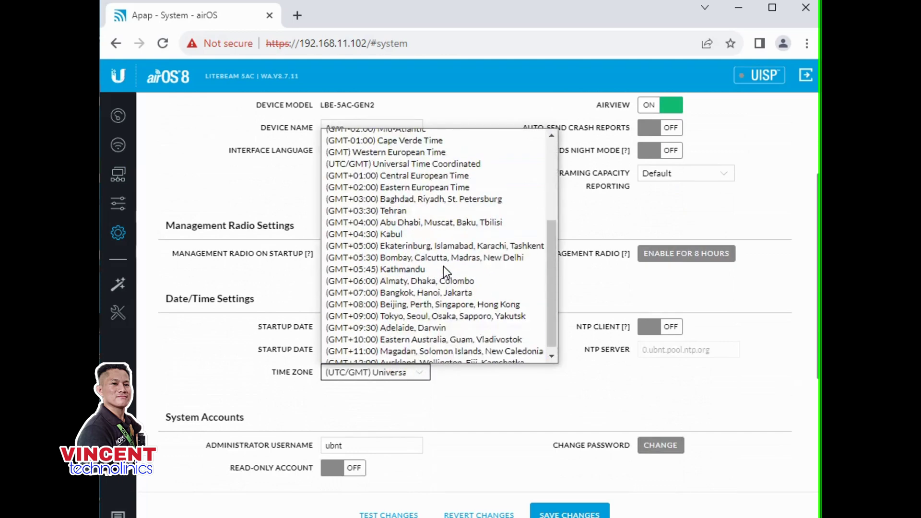
pyautogui.click(425, 298)
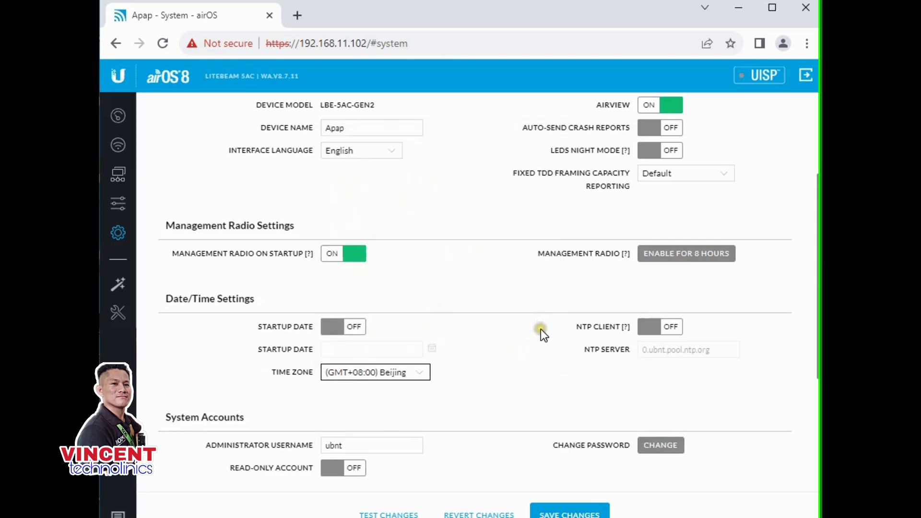
pyautogui.click(566, 512)
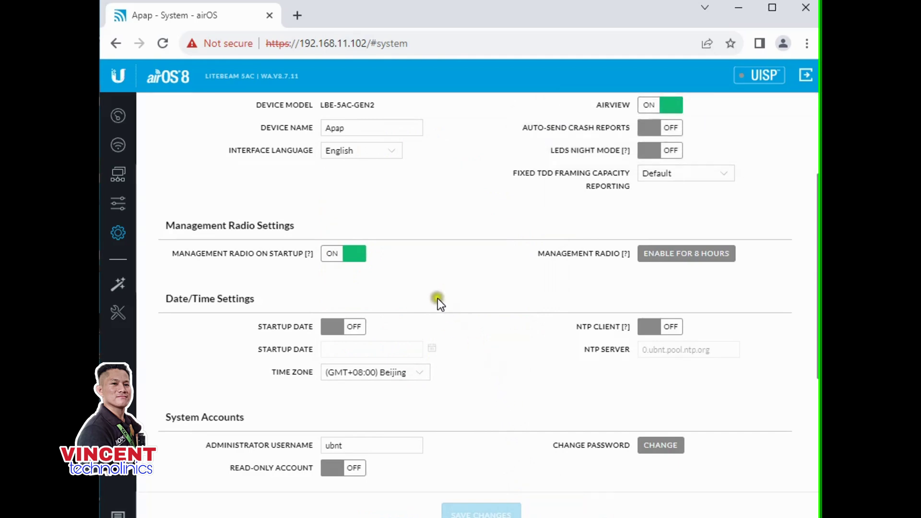
# Step: Open a new browser tab after the configuration is applied
pyautogui.scroll(-4, 434, 331)
pyautogui.scroll(7, 432, 333)
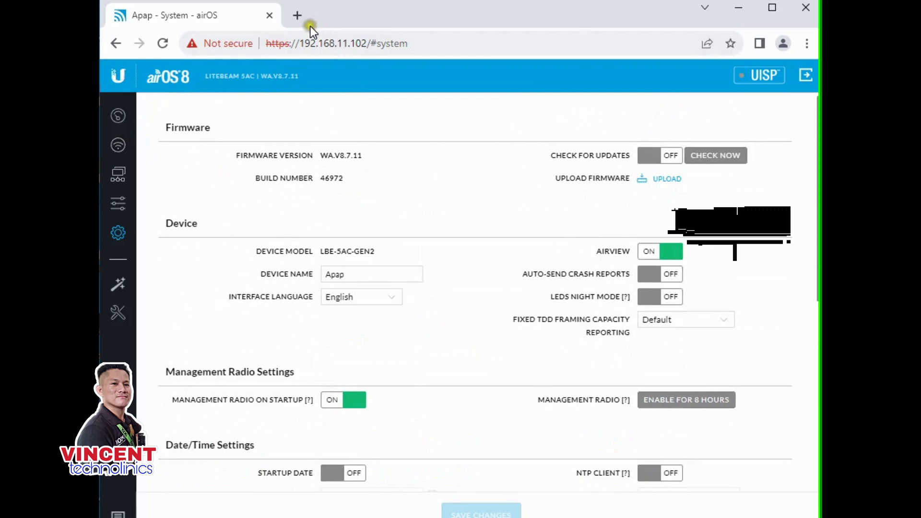
pyautogui.click(297, 17)
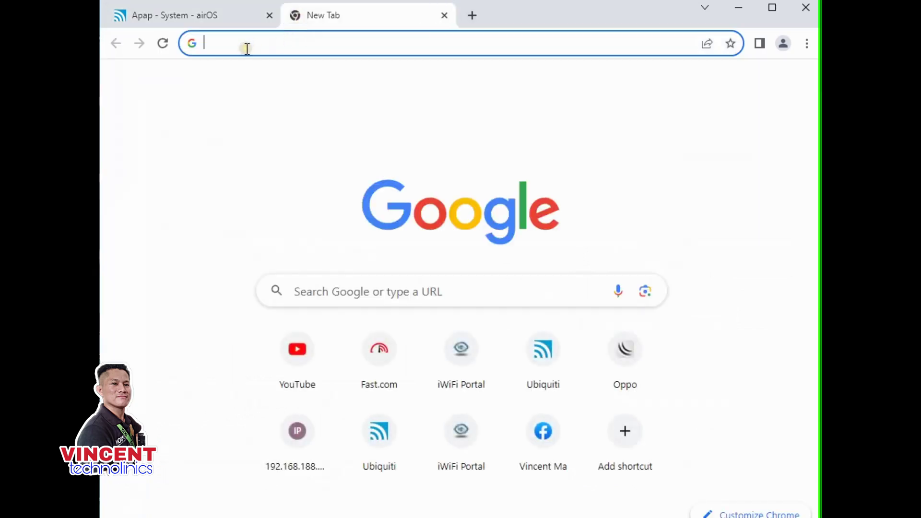
# Step: Go to the address 192.168.11.12 in the new tab
pyautogui.write('1')
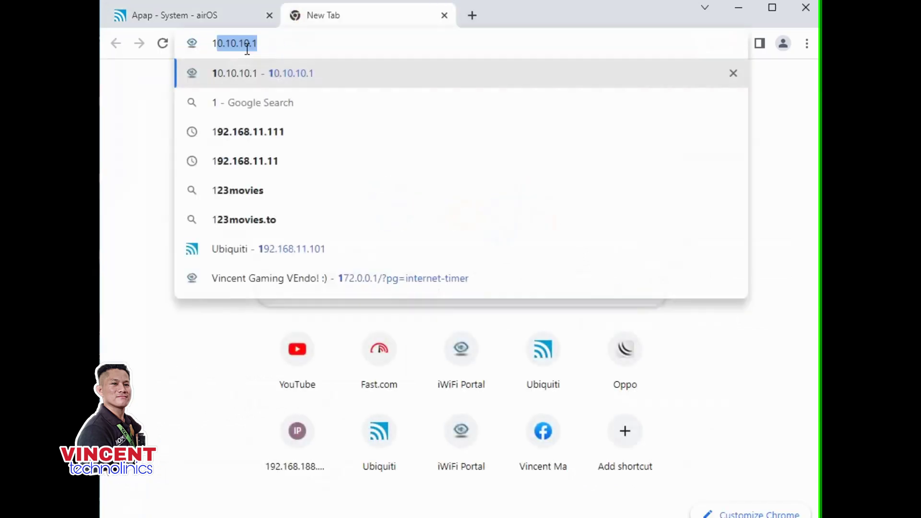
pyautogui.write('92.165')
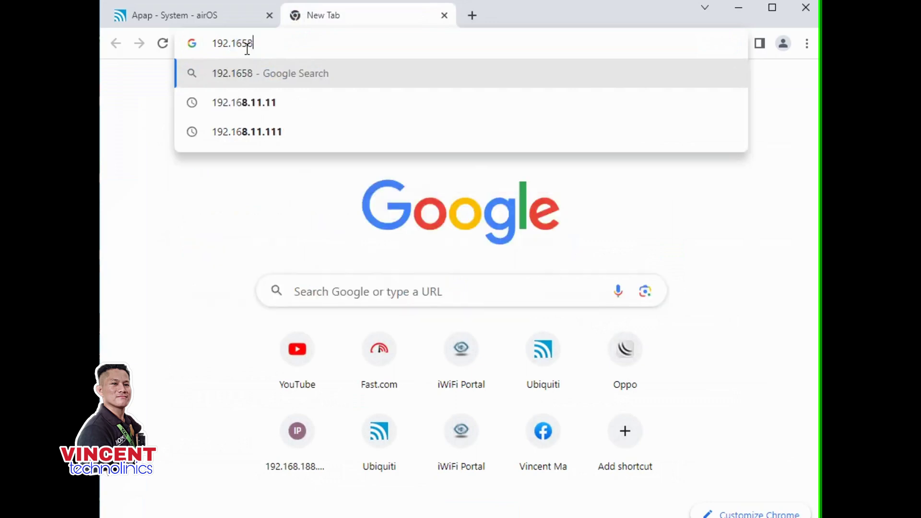
pyautogui.press('BackSpace')
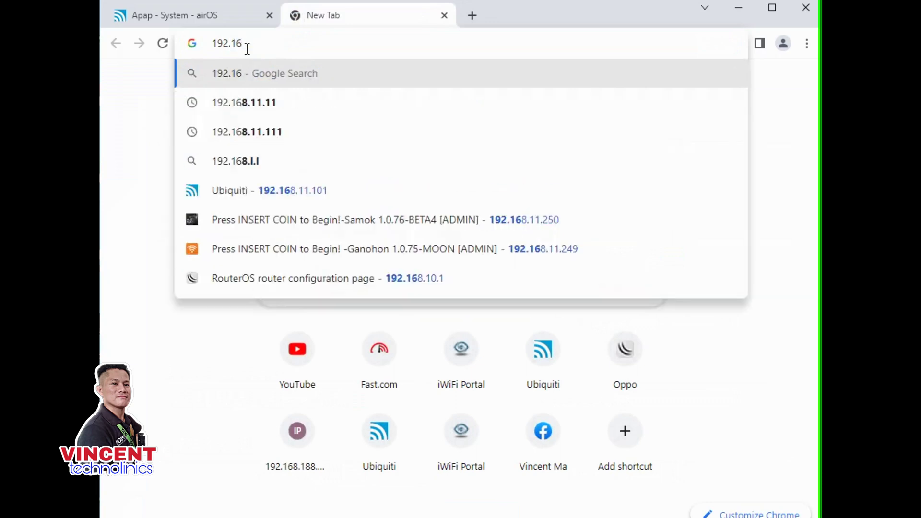
pyautogui.write('8.11.')
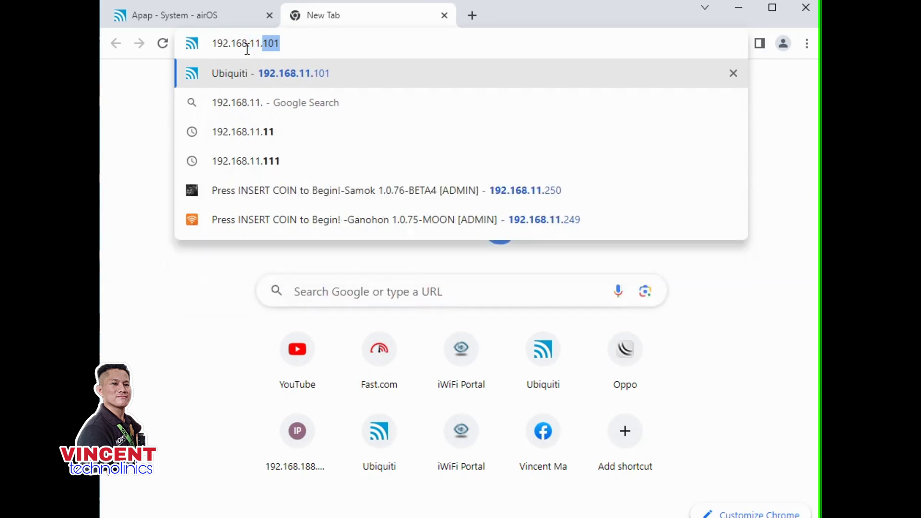
pyautogui.write('12')
pyautogui.press('Return')
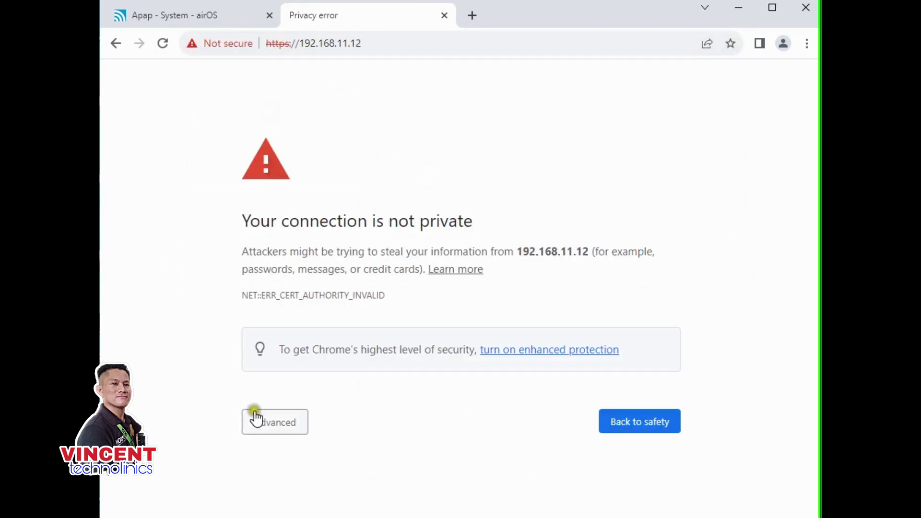
# Step: Bypass the certificate warning and proceed to 192.168.11.12
pyautogui.click(256, 419)
pyautogui.scroll(-1, 336, 450)
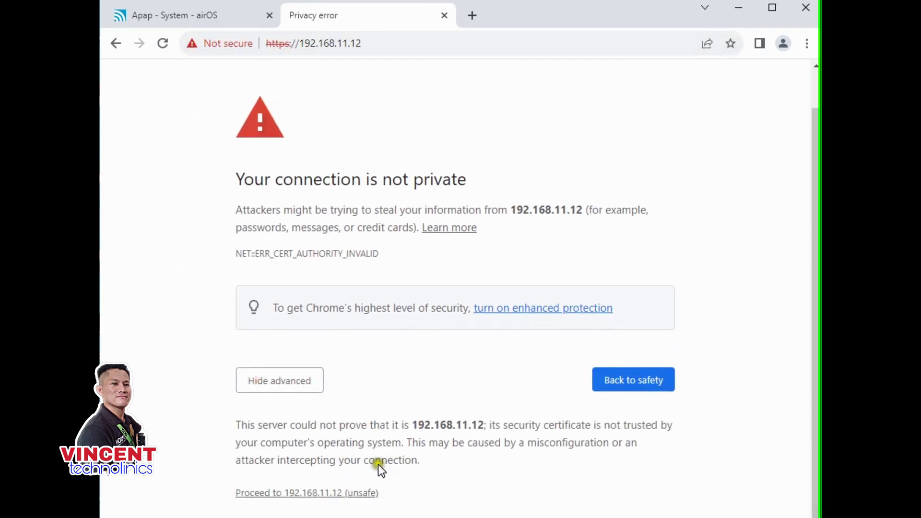
pyautogui.click(322, 494)
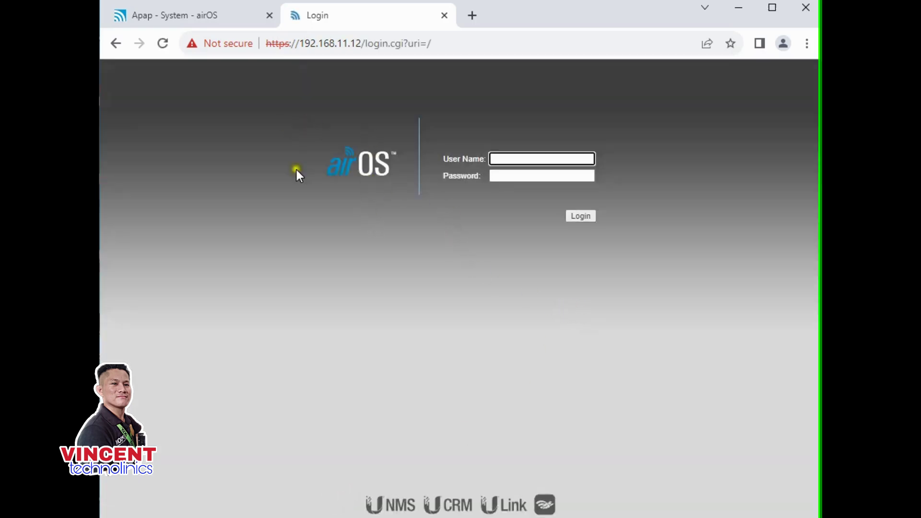
# Step: Log in to the LiteBeam M5 with the saved administrator user name and its password
pyautogui.click(512, 162)
pyautogui.click(537, 188)
pyautogui.click(496, 179)
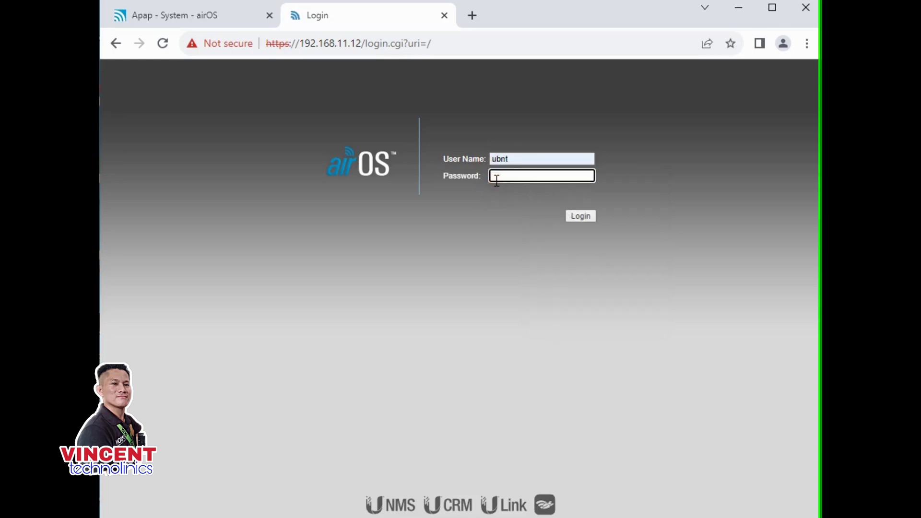
pyautogui.press('Return')
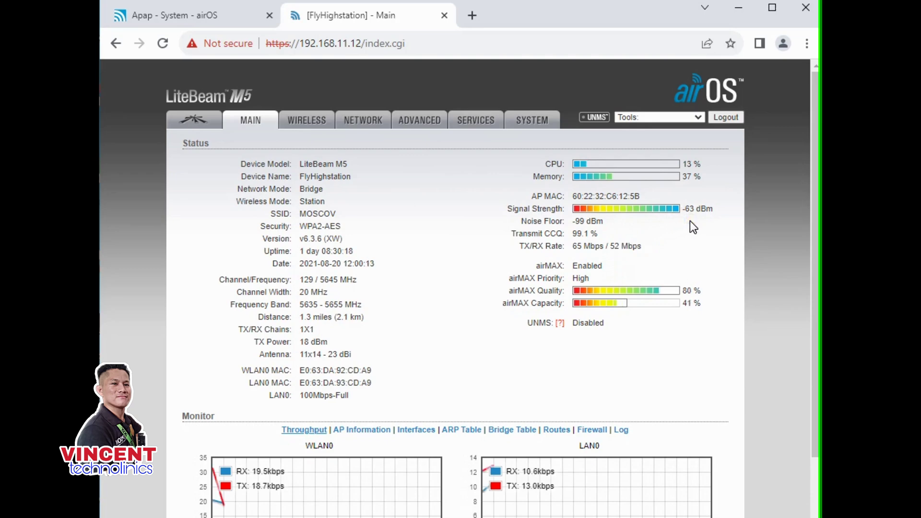
# Step: Open the LiteBeam M5's WIRELESS tab showing Station mode, 20 MHz width and 18 dBm
pyautogui.click(579, 260)
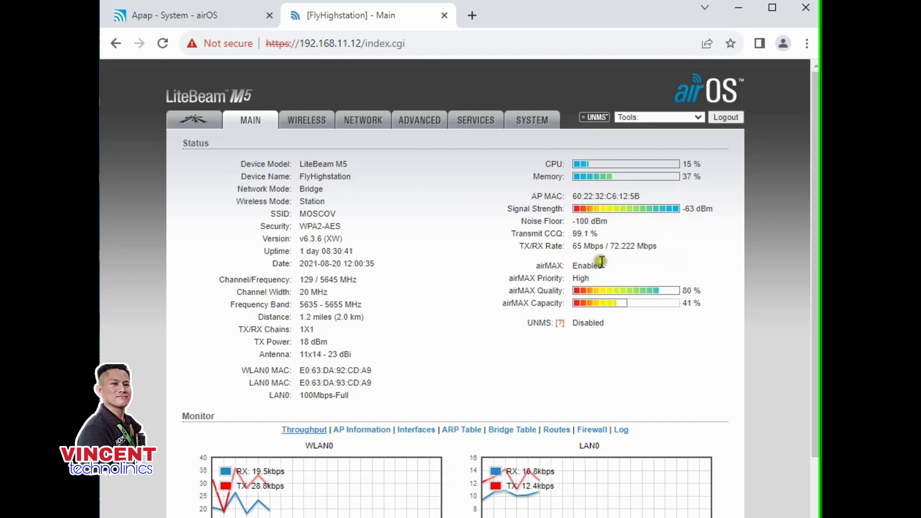
pyautogui.click(301, 120)
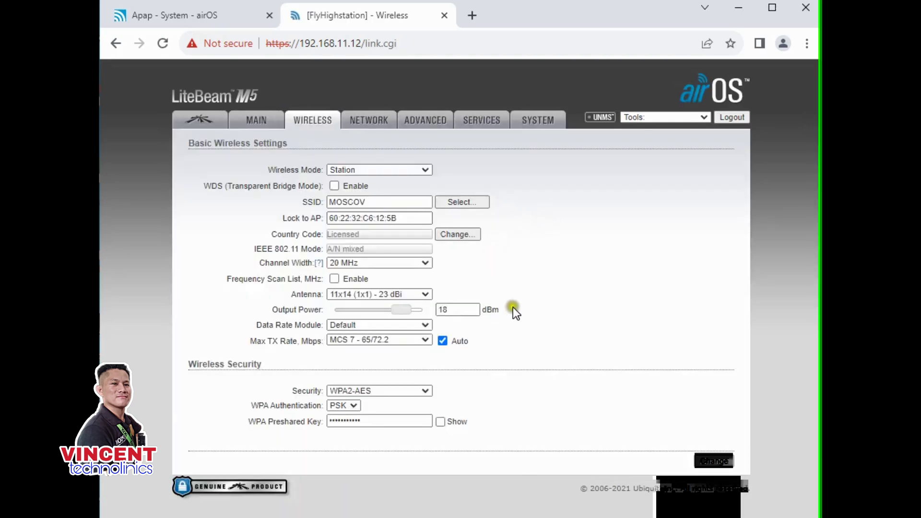
pyautogui.click(360, 169)
pyautogui.click(364, 178)
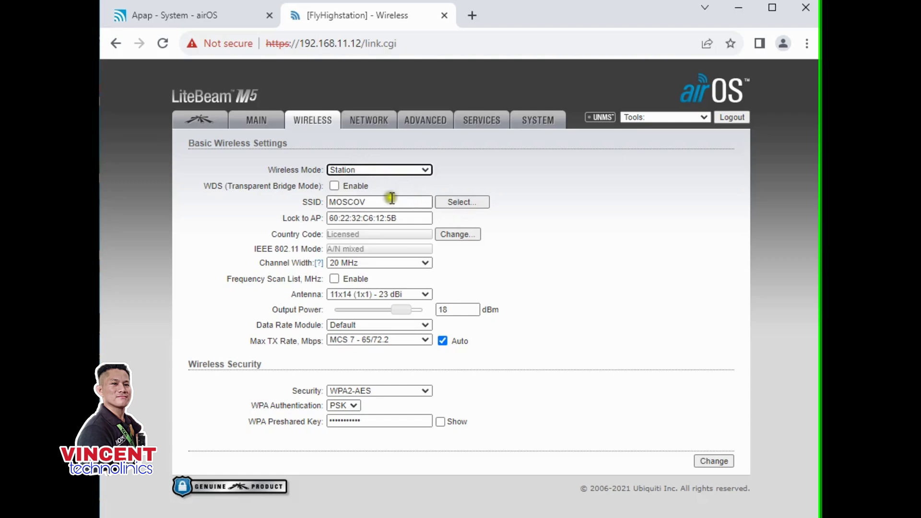
pyautogui.click(451, 198)
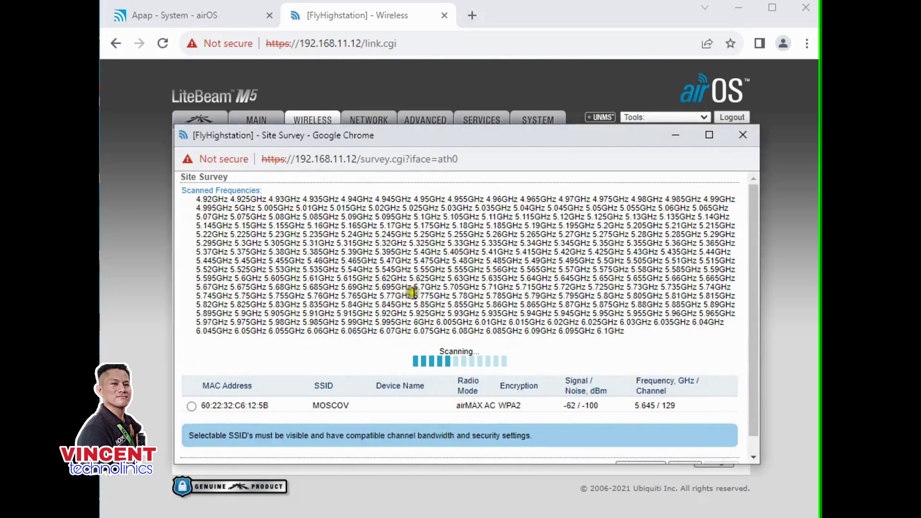
pyautogui.scroll(-1, 394, 304)
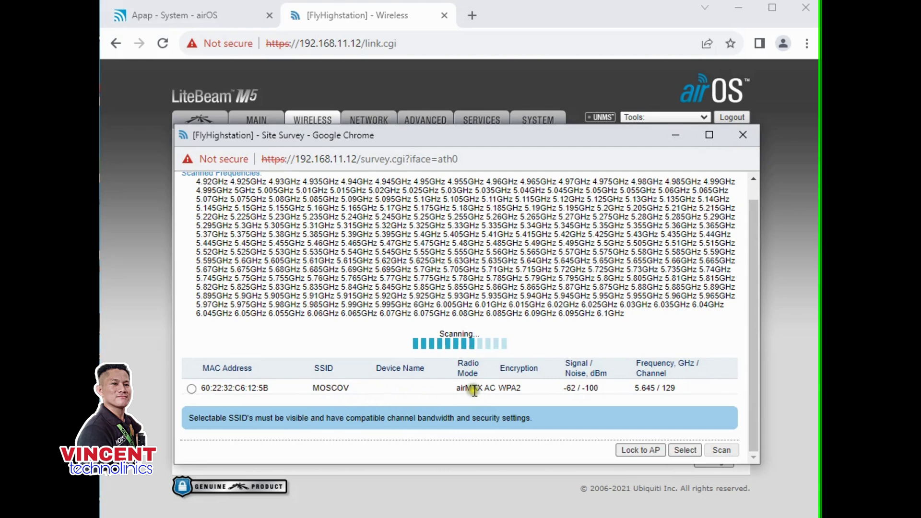
pyautogui.click(741, 138)
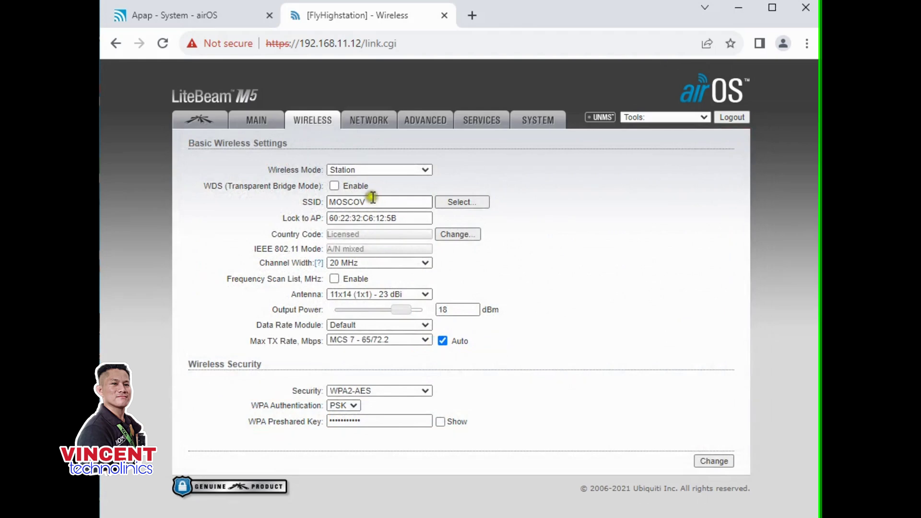
pyautogui.click(376, 263)
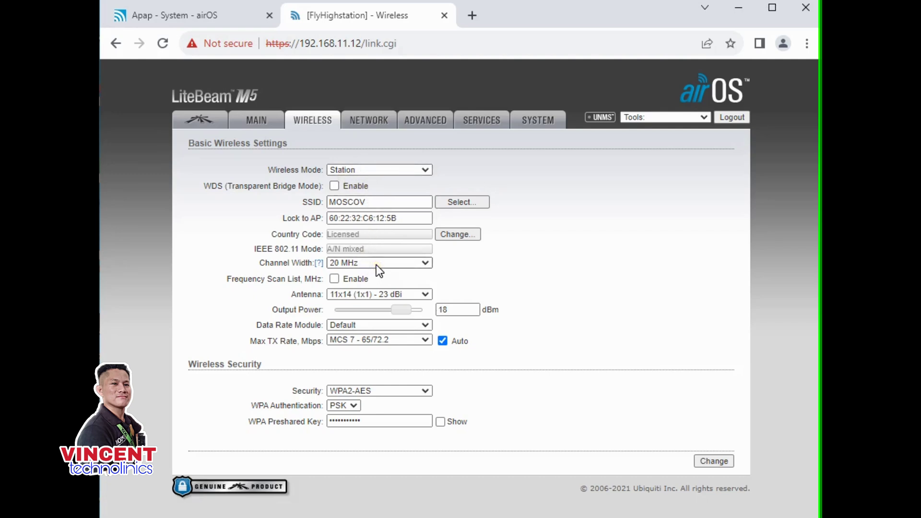
pyautogui.click(406, 295)
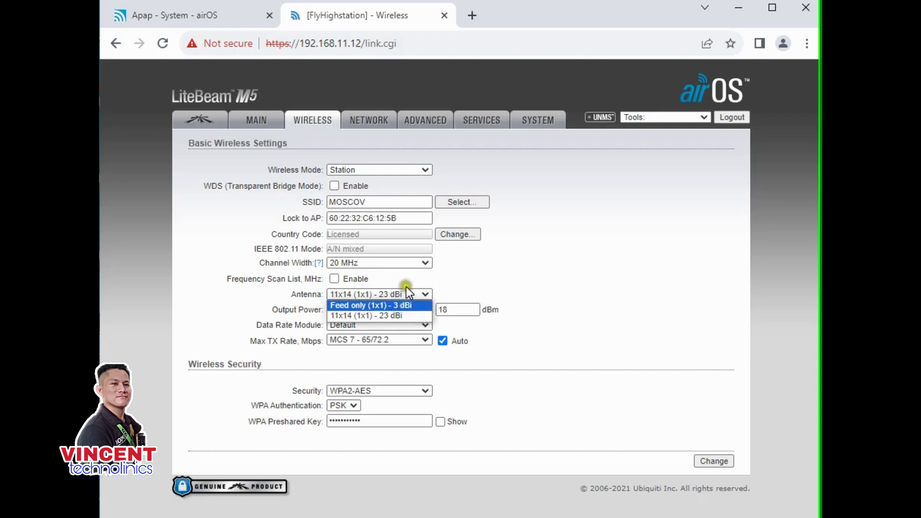
pyautogui.click(395, 295)
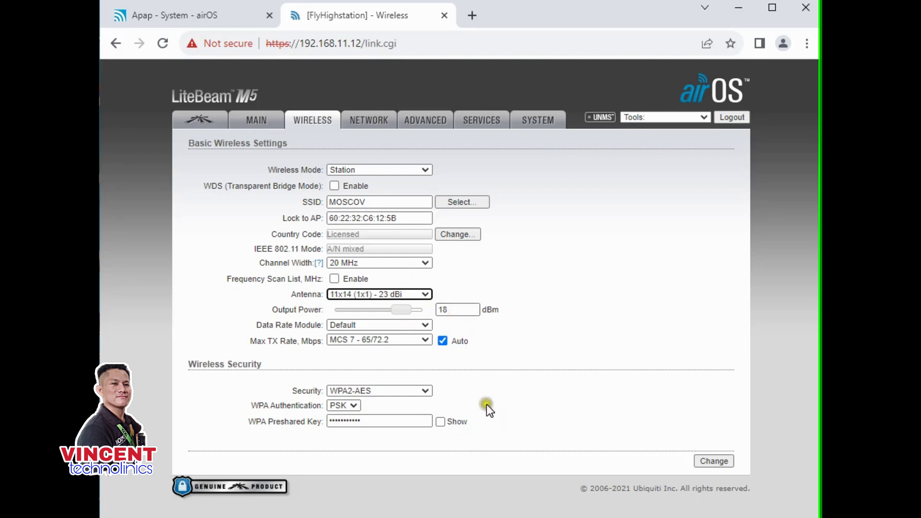
pyautogui.click(602, 319)
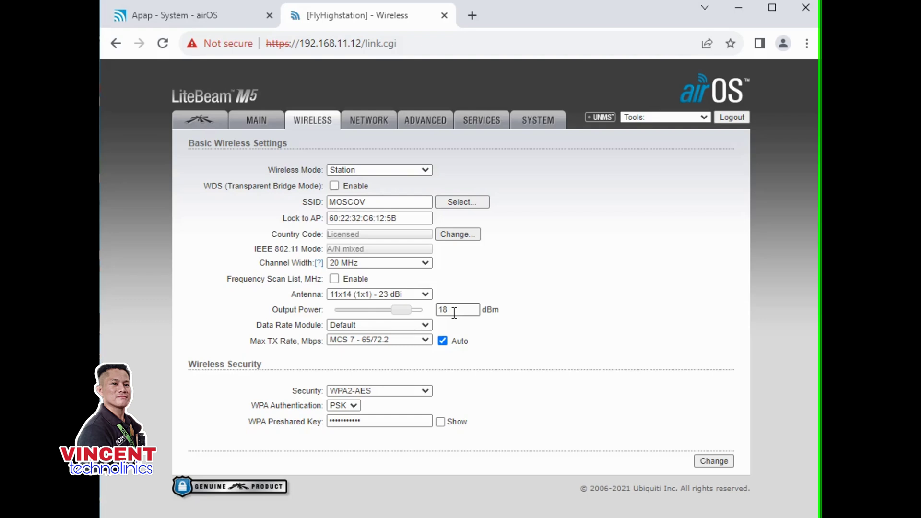
pyautogui.click(448, 312)
# Step: Check the LiteBeam M5 Main status page, then go back to its Wireless settings (SSID MOSCOV, 18 dBm)
pyautogui.click(246, 121)
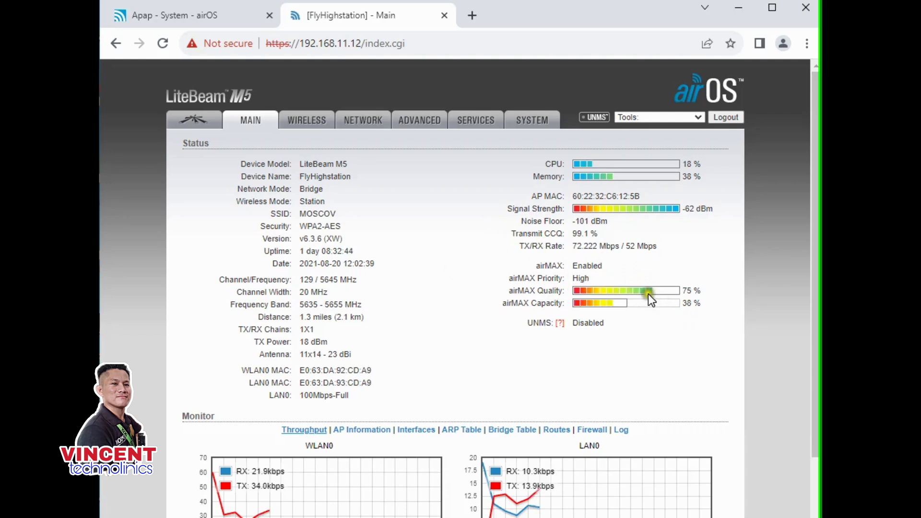
pyautogui.click(482, 139)
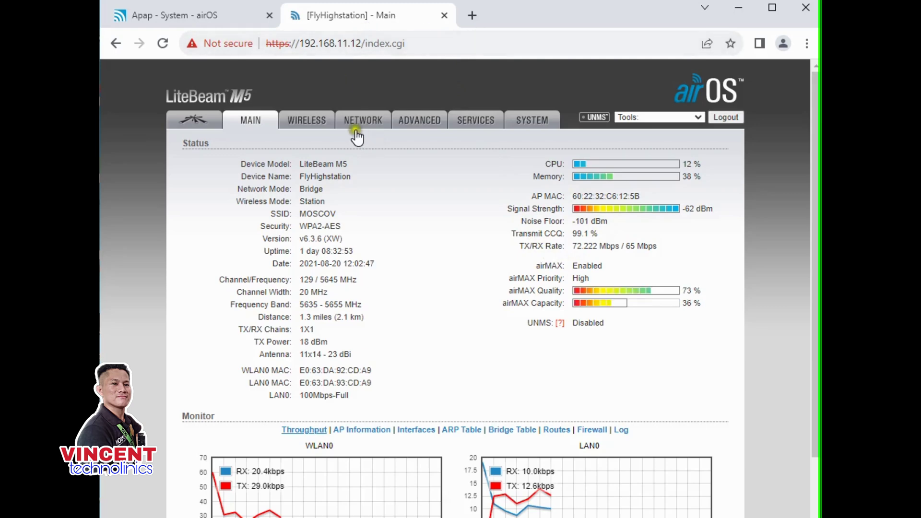
pyautogui.click(314, 121)
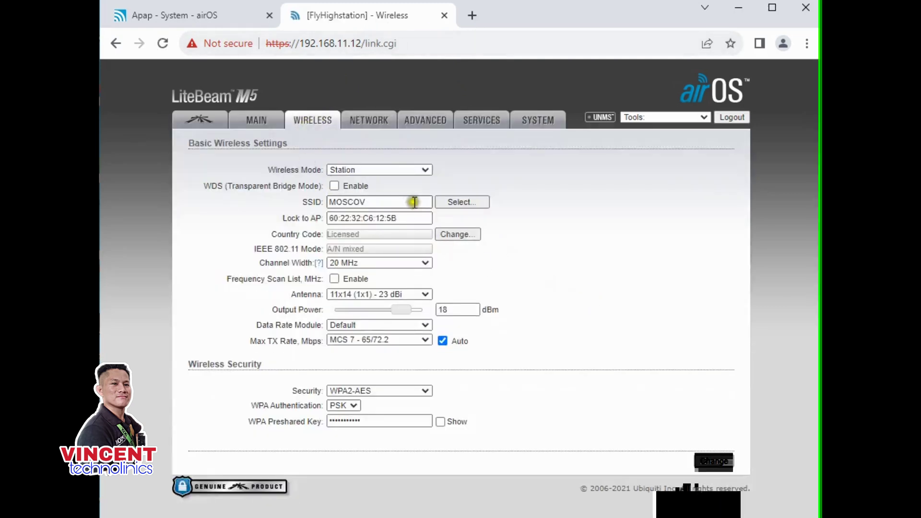
# Step: Keep the LiteBeam M5 channel width at 20 MHz and view its Bridge-mode network settings (192.168.11.12)
pyautogui.click(389, 265)
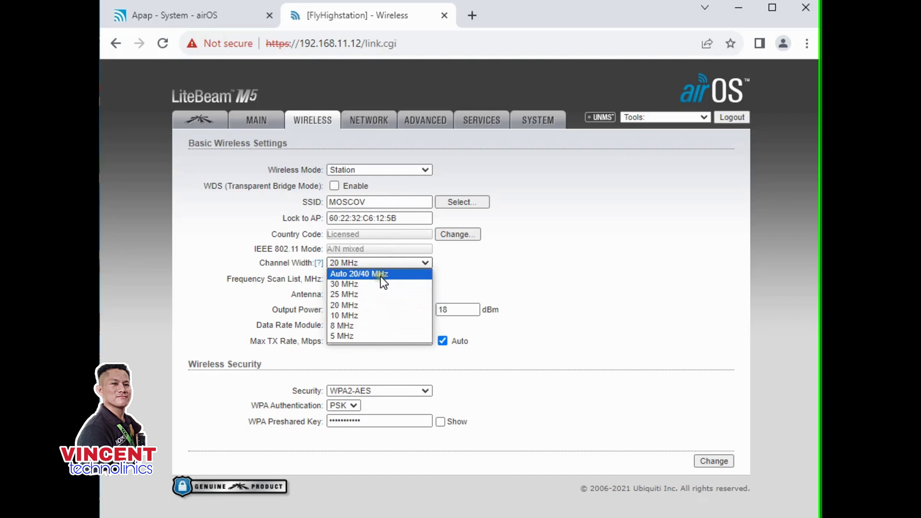
pyautogui.click(377, 305)
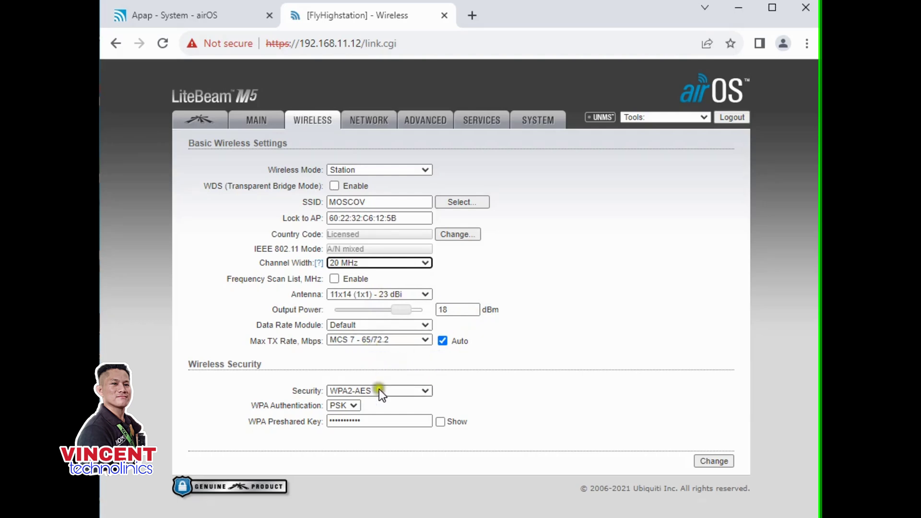
pyautogui.click(359, 123)
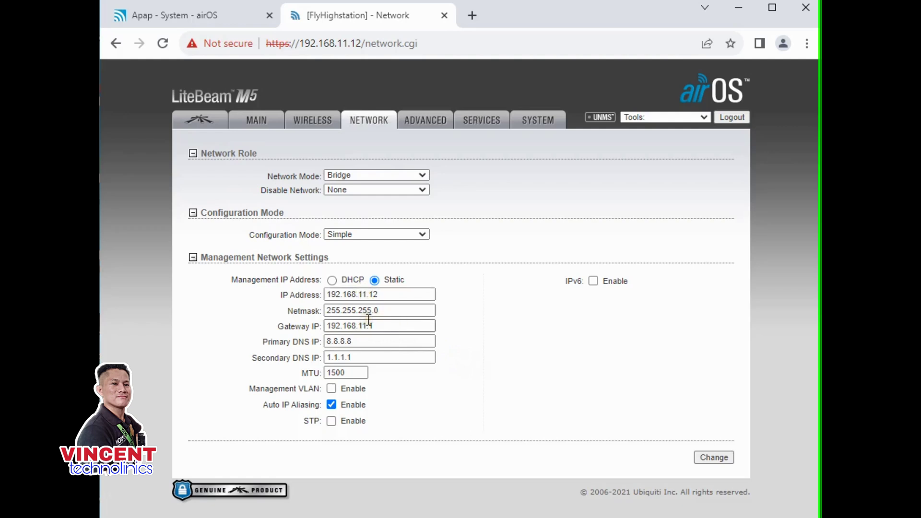
# Step: Review the LiteBeam M5 Services and System settings, then open a new Chrome tab
pyautogui.click(324, 326)
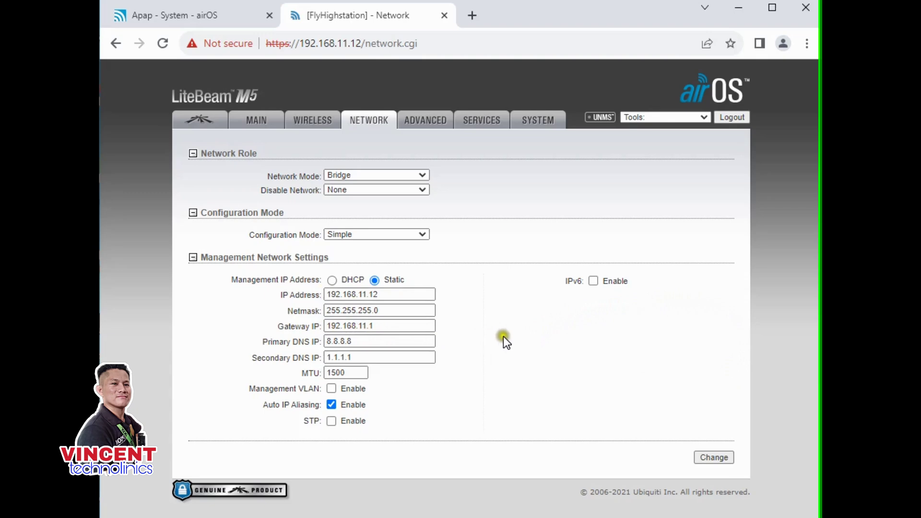
pyautogui.click(484, 123)
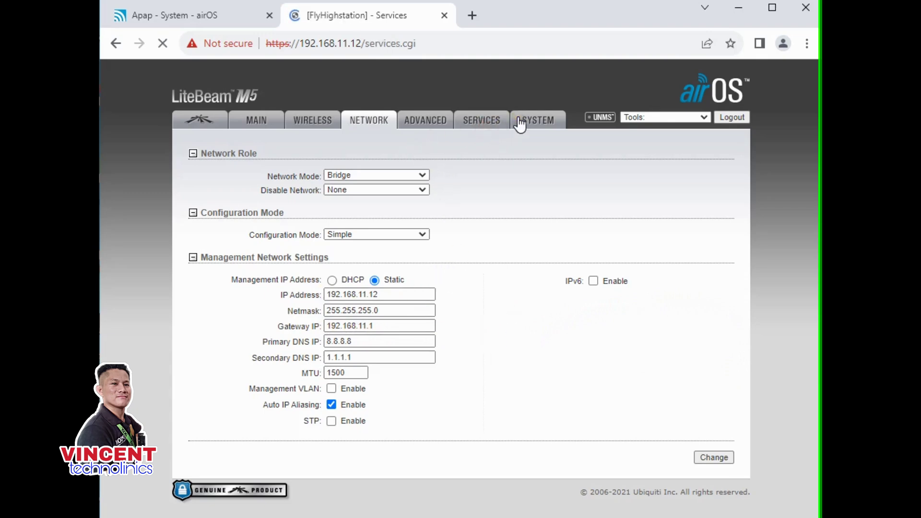
pyautogui.click(520, 124)
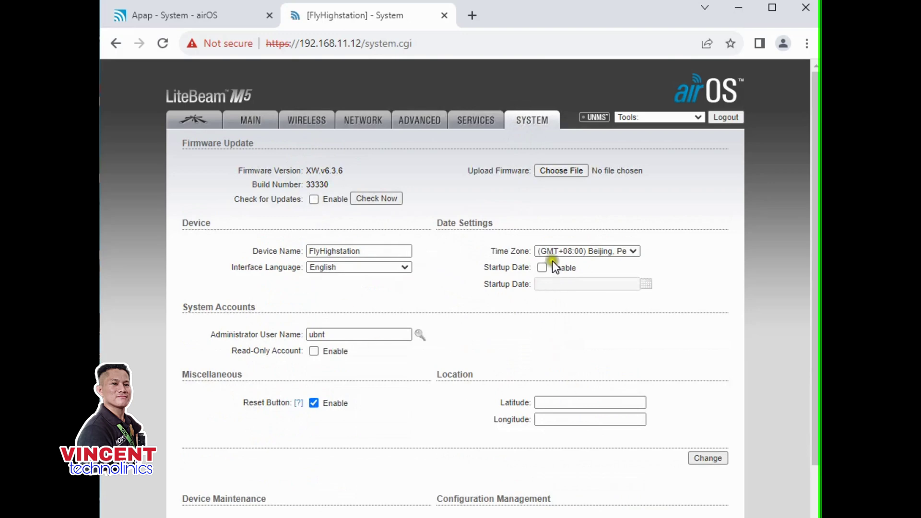
pyautogui.scroll(-2, 464, 316)
pyautogui.scroll(2, 464, 316)
pyautogui.click(472, 15)
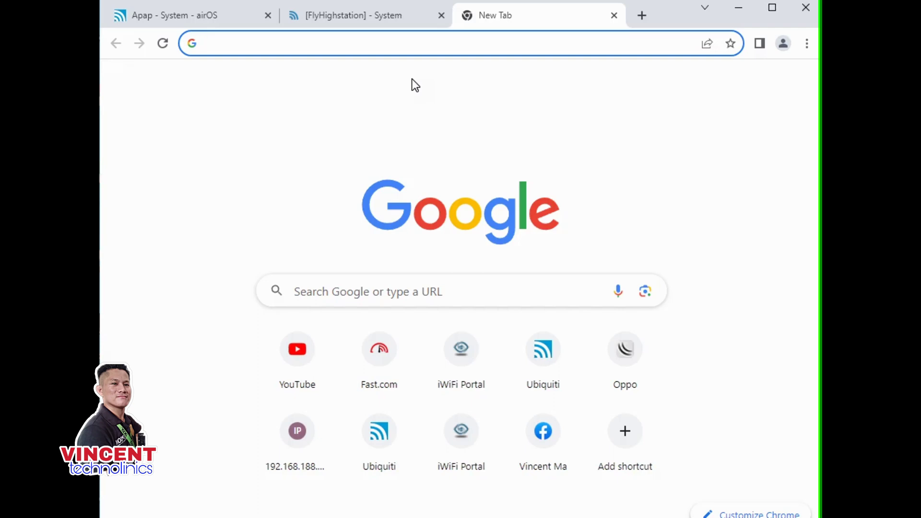
# Step: Go to the Piso WiFi vendo admin panel at 192.168.11.250
pyautogui.write('192')
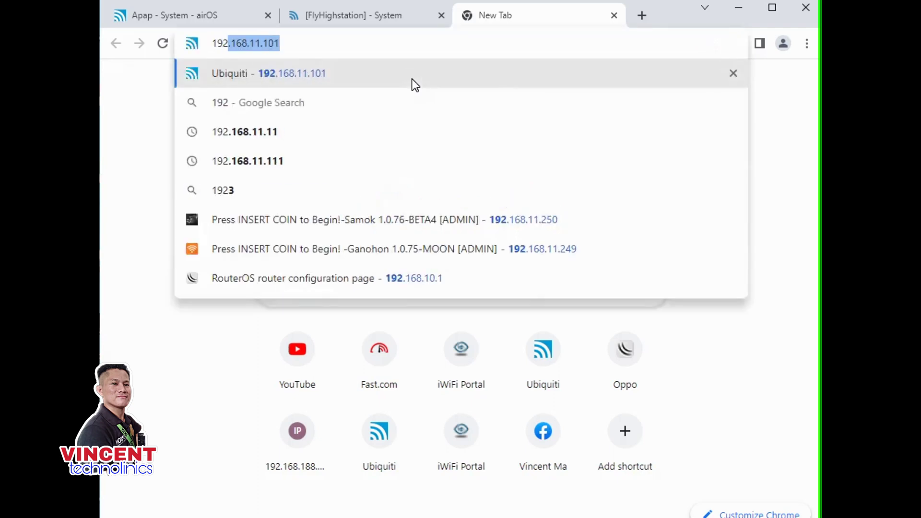
pyautogui.write('.168')
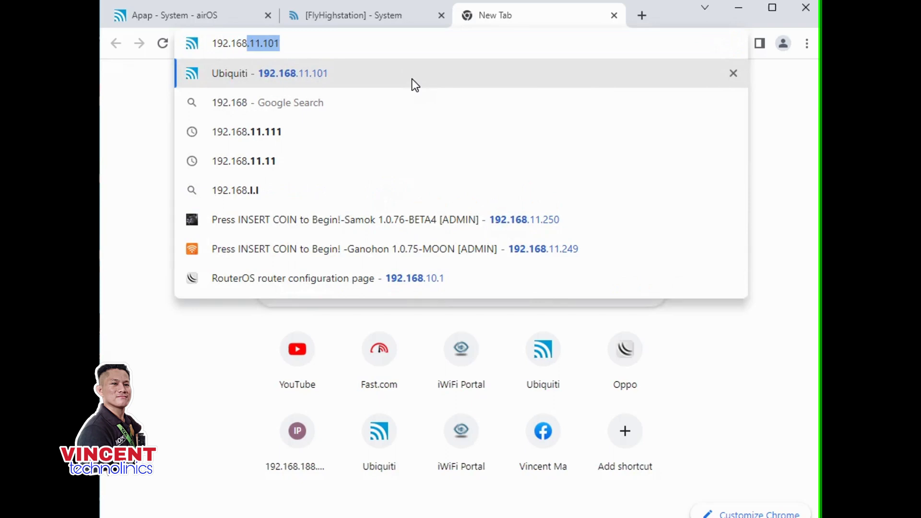
pyautogui.write('.11.')
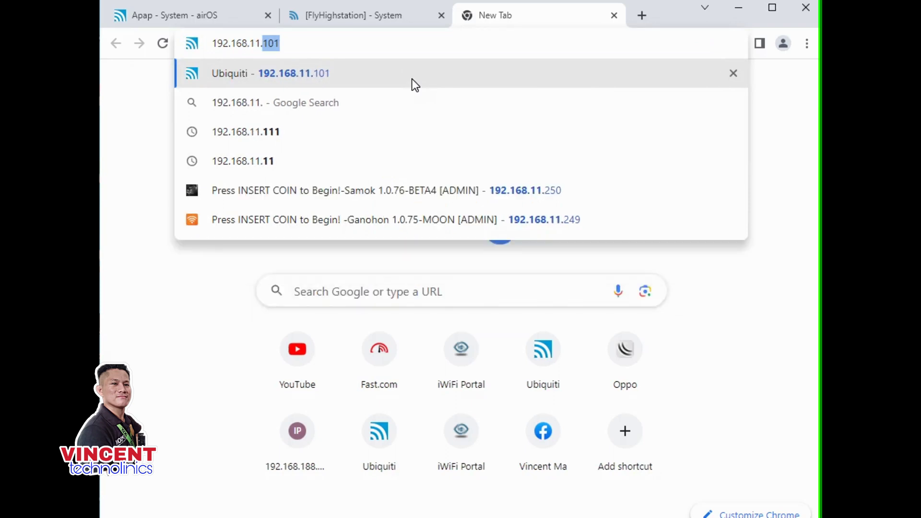
pyautogui.write('250')
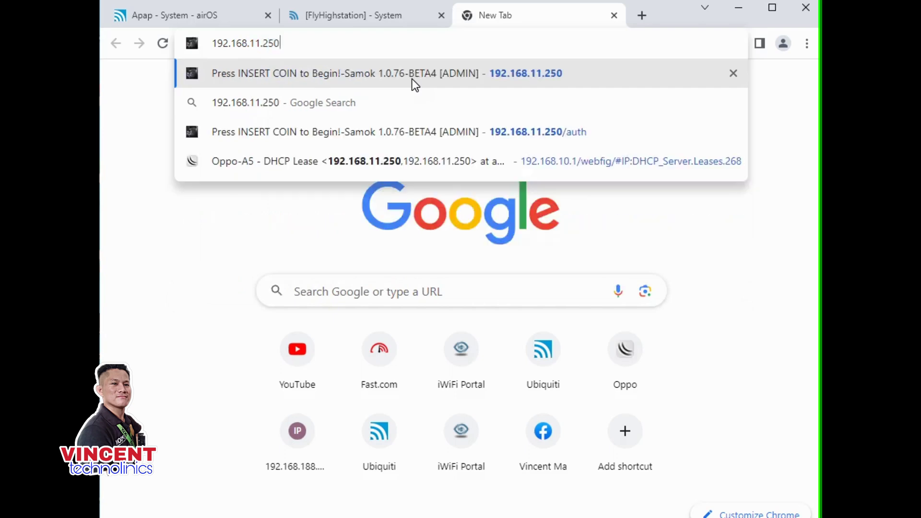
pyautogui.click(412, 79)
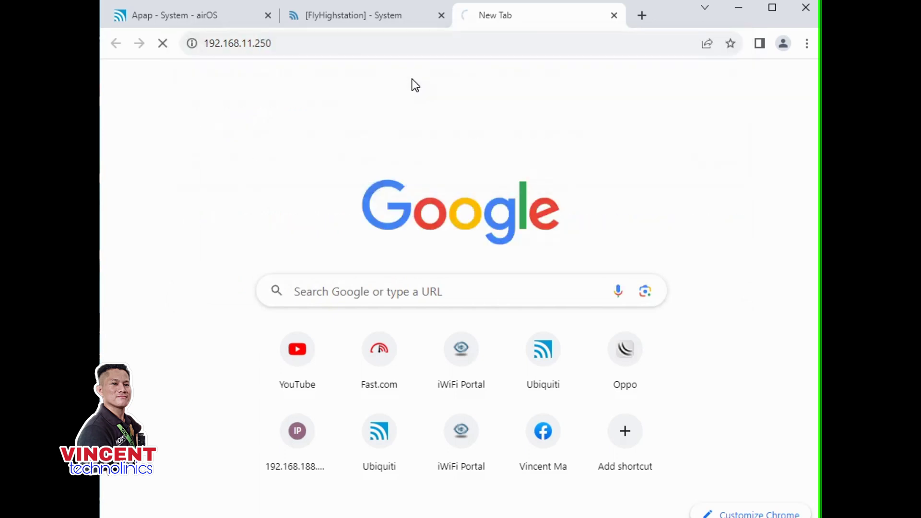
pyautogui.click(404, 70)
# Step: Enter the vendo admin password and log in
pyautogui.click(357, 195)
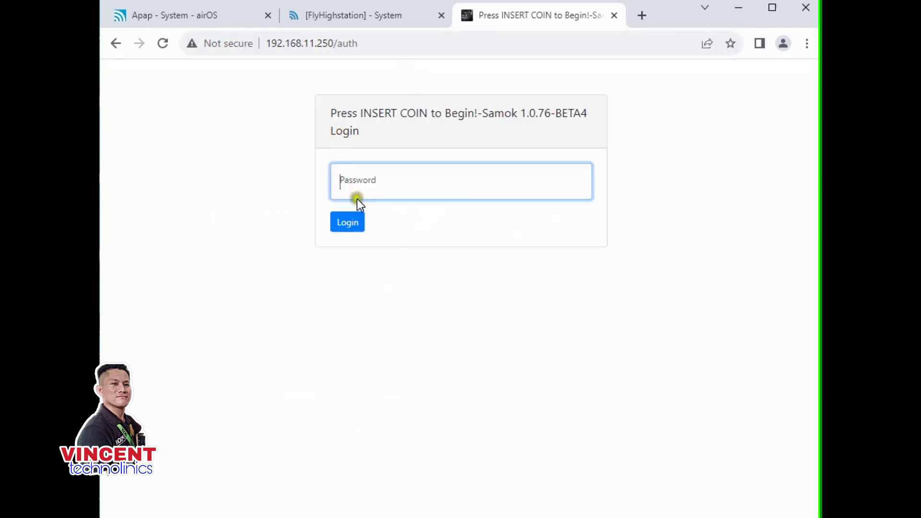
pyautogui.click(361, 180)
pyautogui.write('a')
pyautogui.write('••')
pyautogui.press('Return')
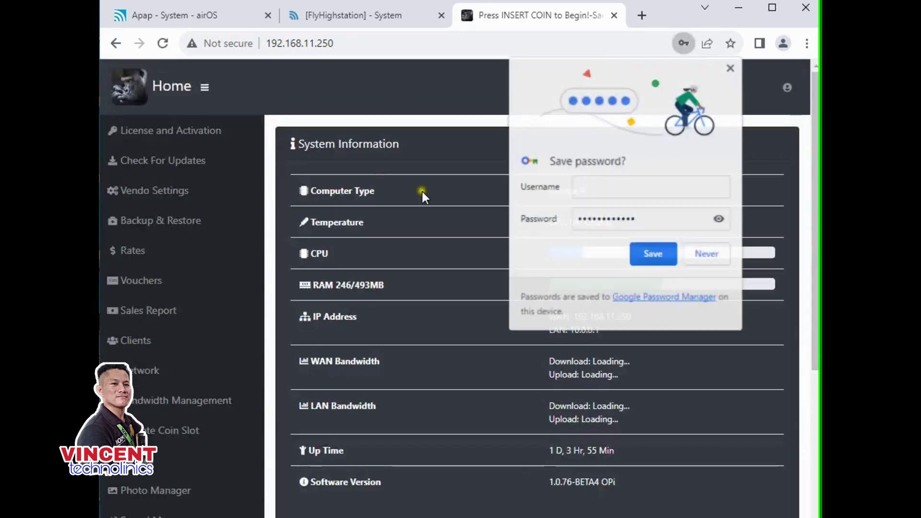
# Step: Decline saving the password, review the vendo WAN and DNS network settings, and run SpeedTest.Net
pyautogui.click(707, 253)
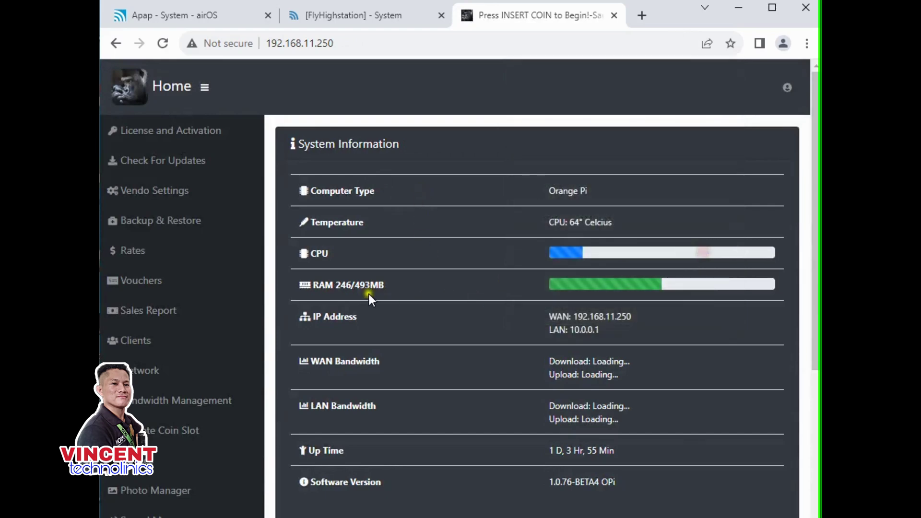
pyautogui.click(148, 370)
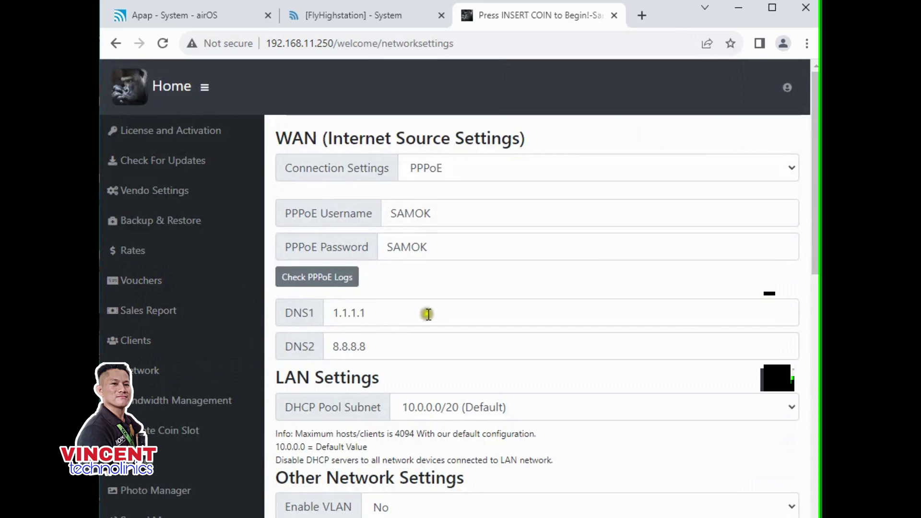
pyautogui.scroll(-7, 426, 309)
pyautogui.scroll(7, 416, 306)
pyautogui.scroll(-10, 387, 331)
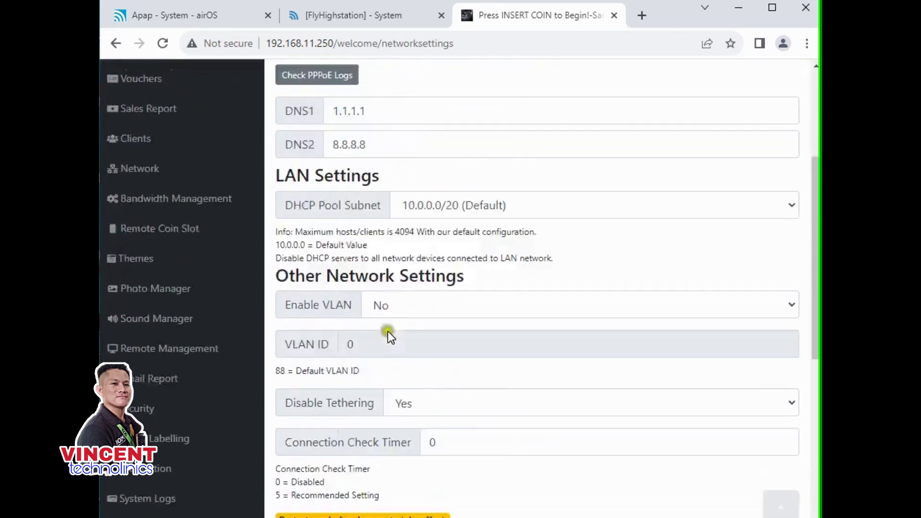
pyautogui.scroll(-2, 368, 336)
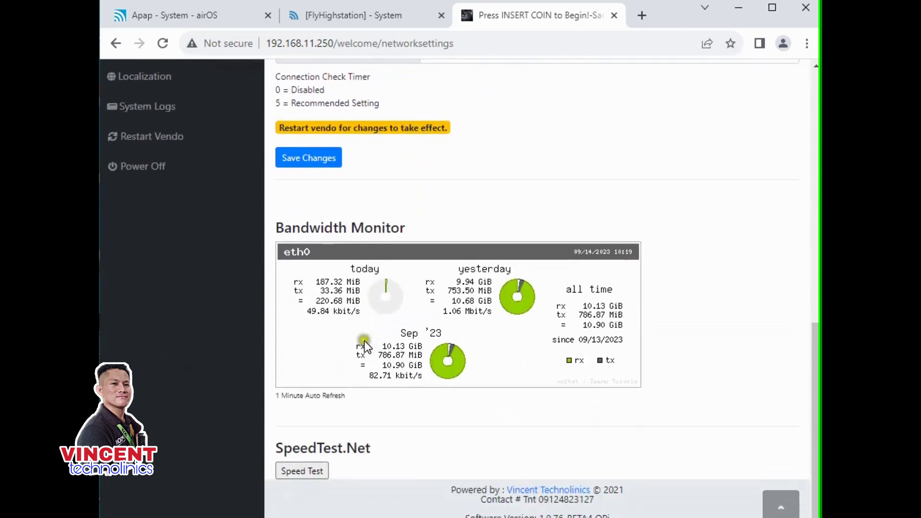
pyautogui.click(293, 472)
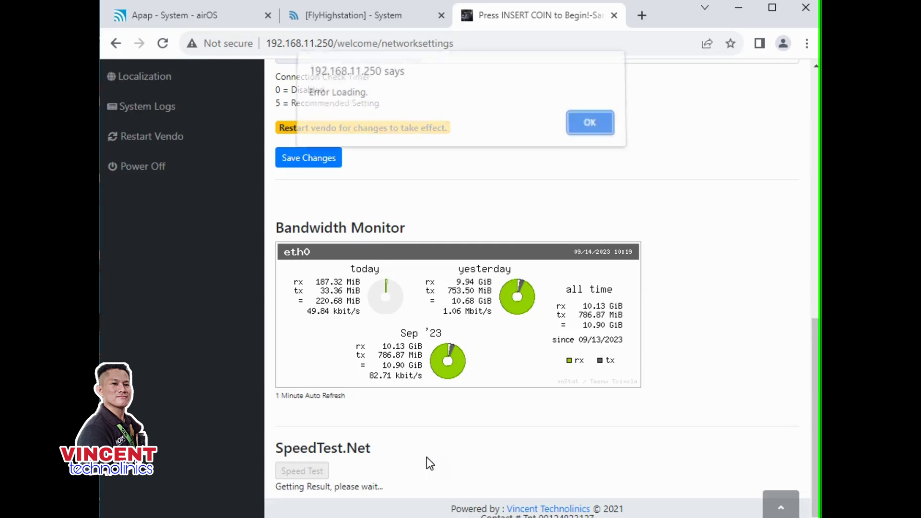
# Step: Compare the LiteBeam 5AC and M5 System tabs, then dismiss the vendo's 'Error Loading.' alert
pyautogui.click(192, 14)
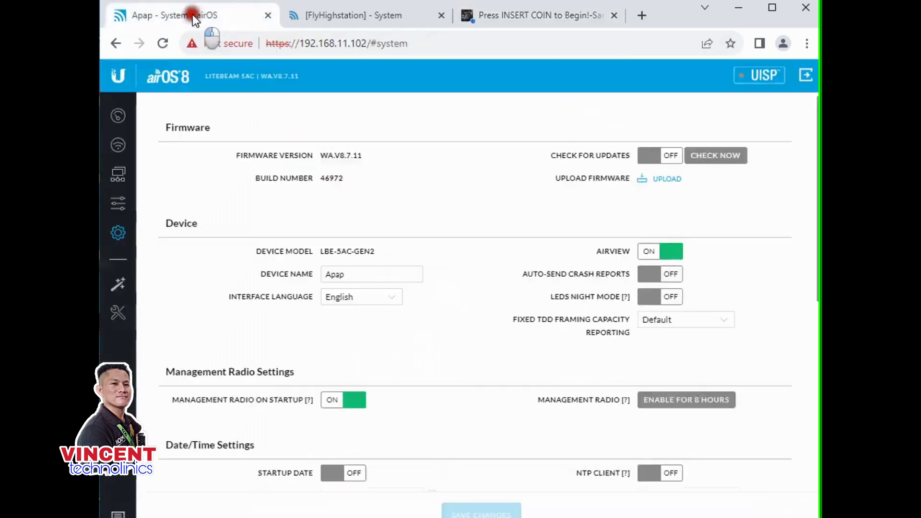
pyautogui.click(331, 15)
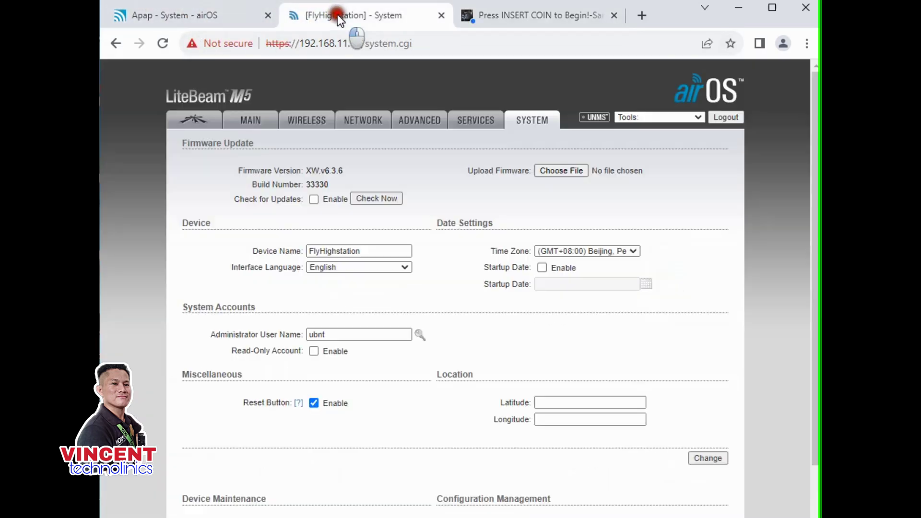
pyautogui.click(519, 14)
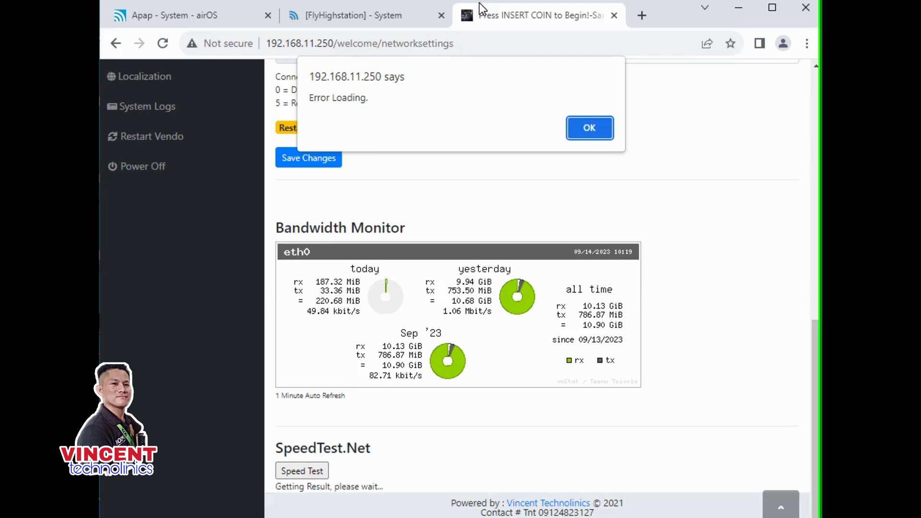
pyautogui.click(577, 128)
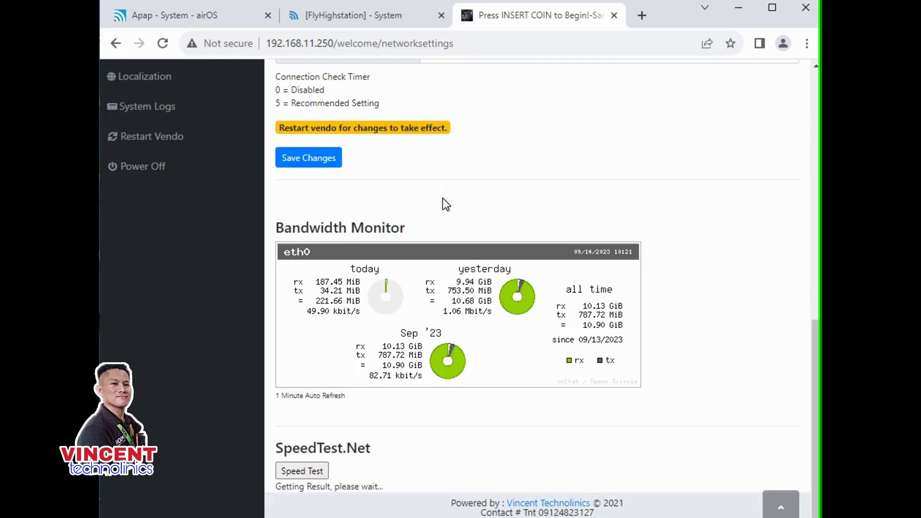
# Step: Look back over the vendo LAN and VLAN settings, then switch to the LiteBeam 5AC System tab
pyautogui.scroll(5, 442, 198)
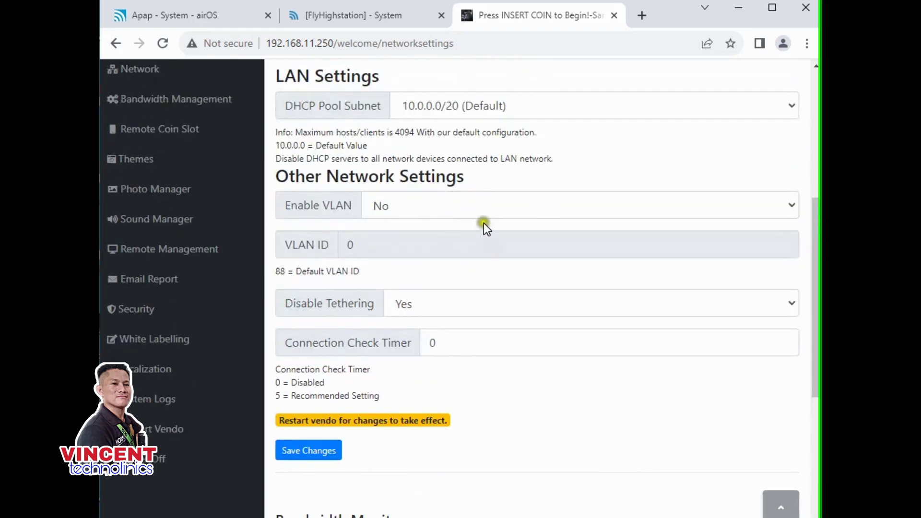
pyautogui.scroll(-5, 450, 244)
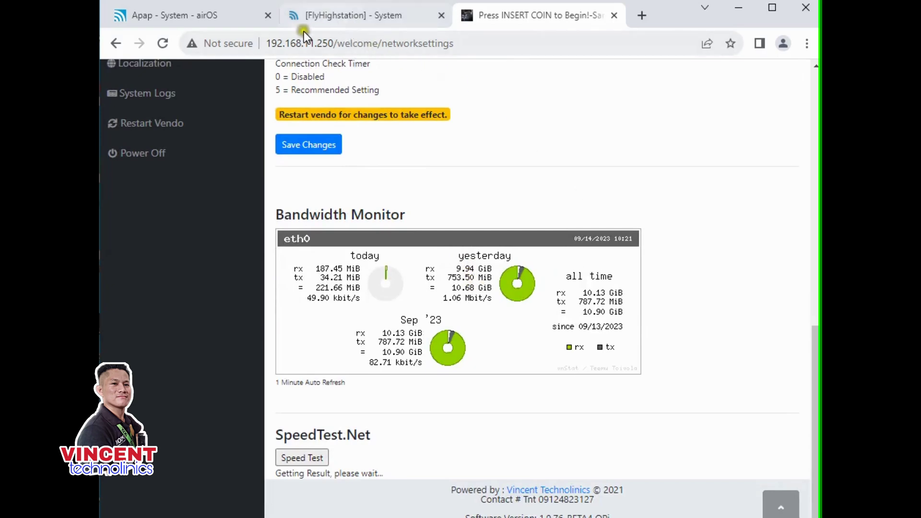
pyautogui.click(195, 17)
pyautogui.moveTo(319, 12)
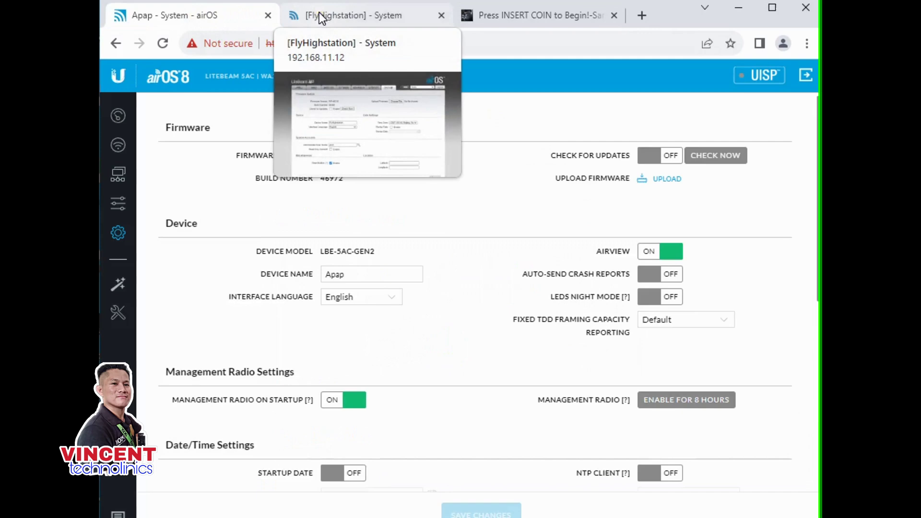
# Step: Flip between the LiteBeam 5AC and M5 System tabs, ending on the M5 (firmware XW.v6.3.6)
pyautogui.click(318, 12)
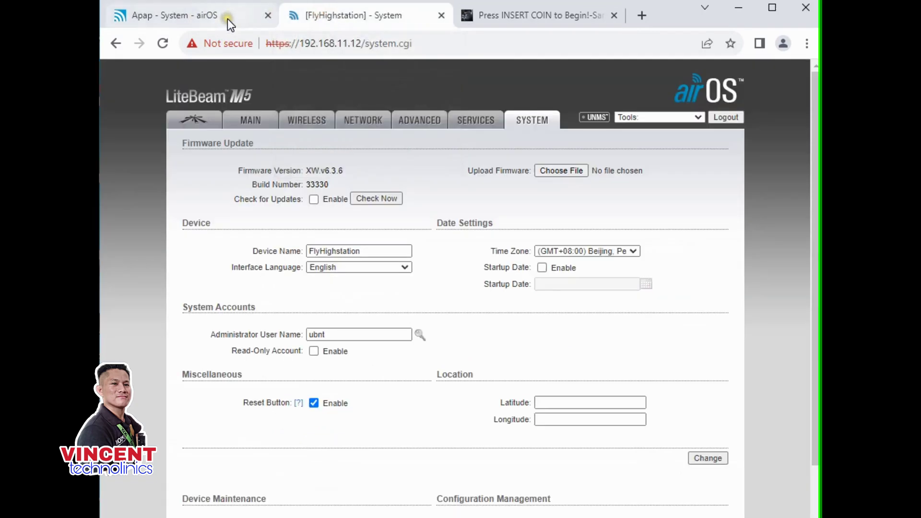
pyautogui.moveTo(225, 16)
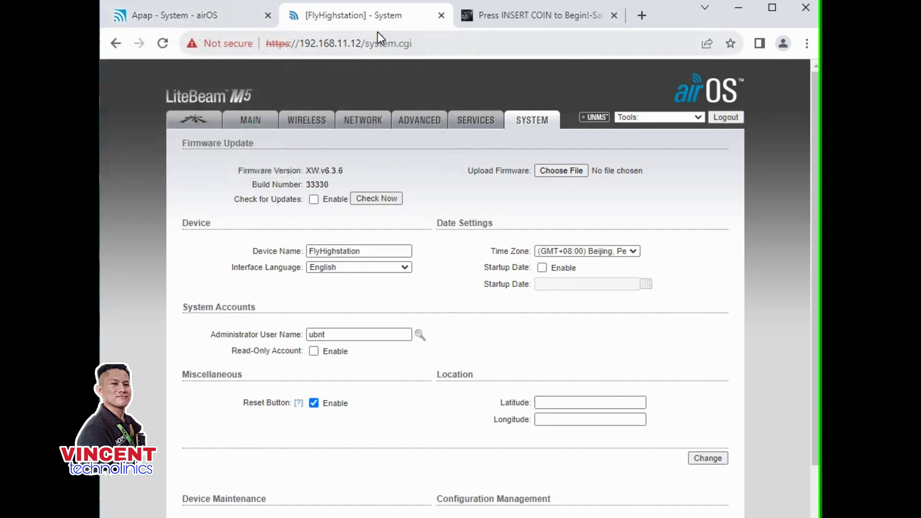
pyautogui.click(246, 24)
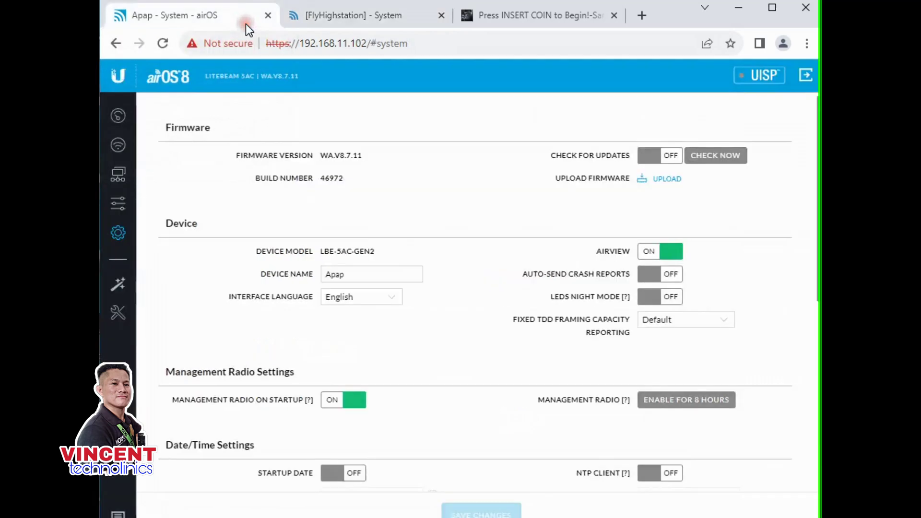
pyautogui.click(333, 14)
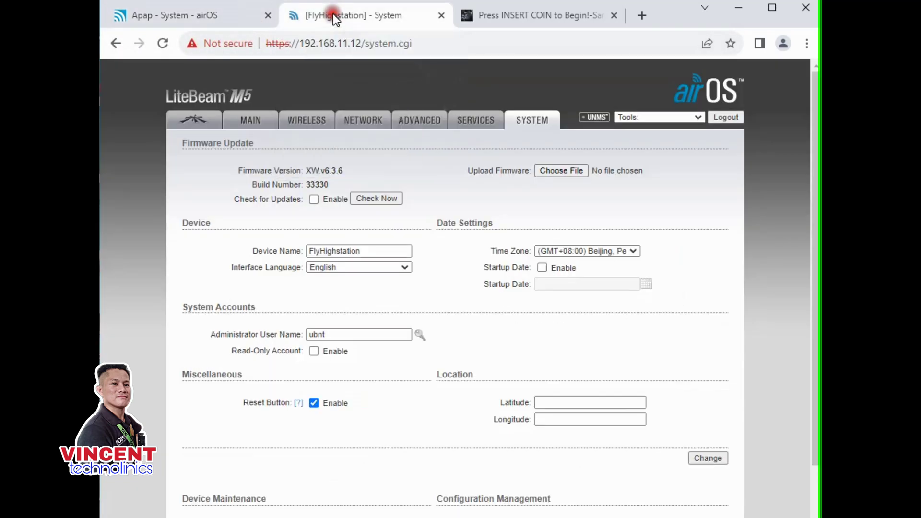